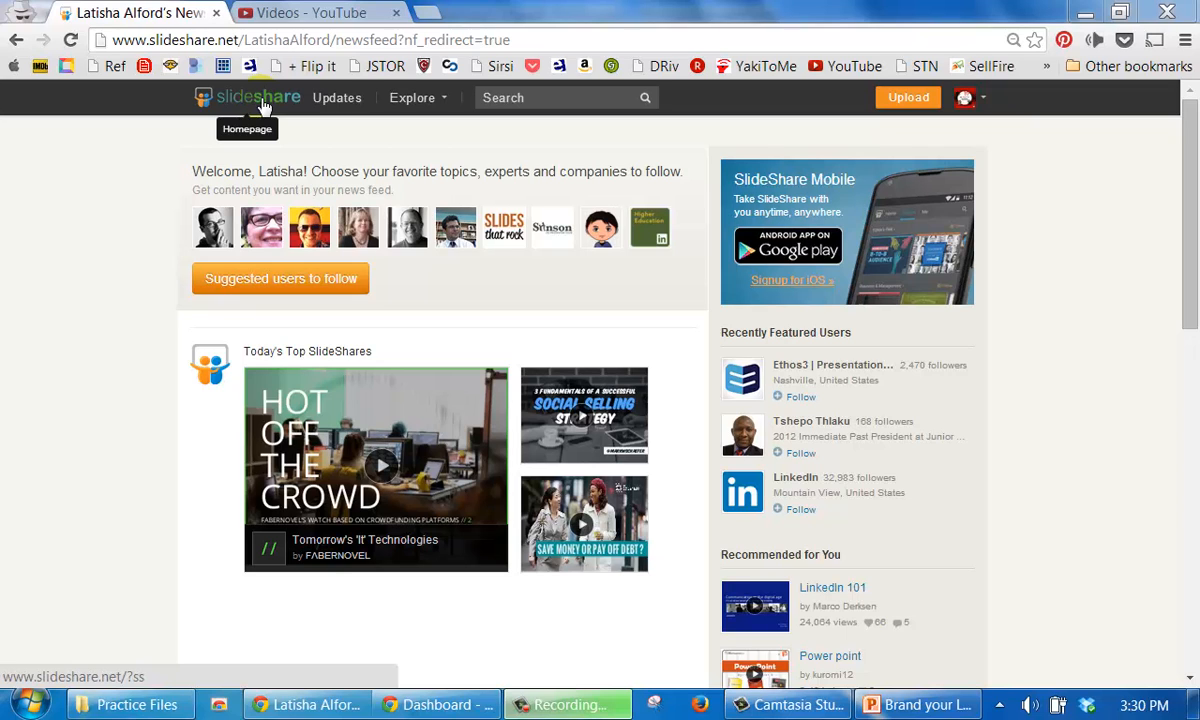
# - Look over the uploaded videos on YouTube and the title slide in PowerPoint, returning to SlideShare in Chrome
pyautogui.click(305, 15)
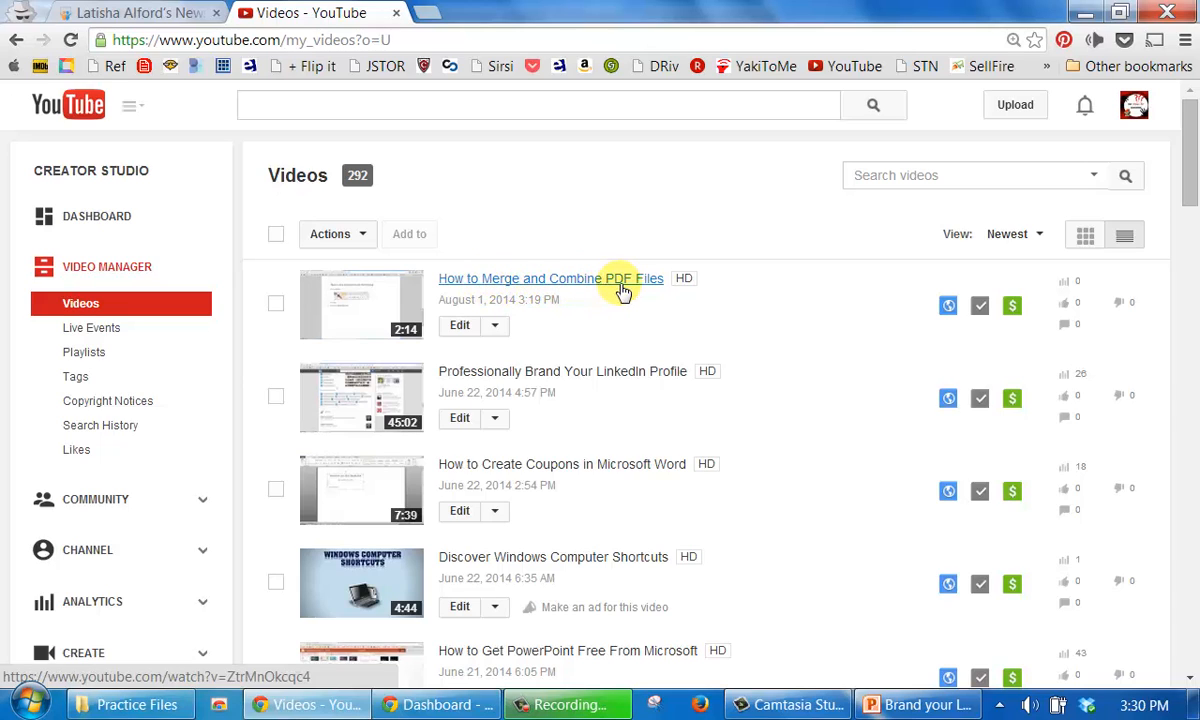
pyautogui.click(147, 13)
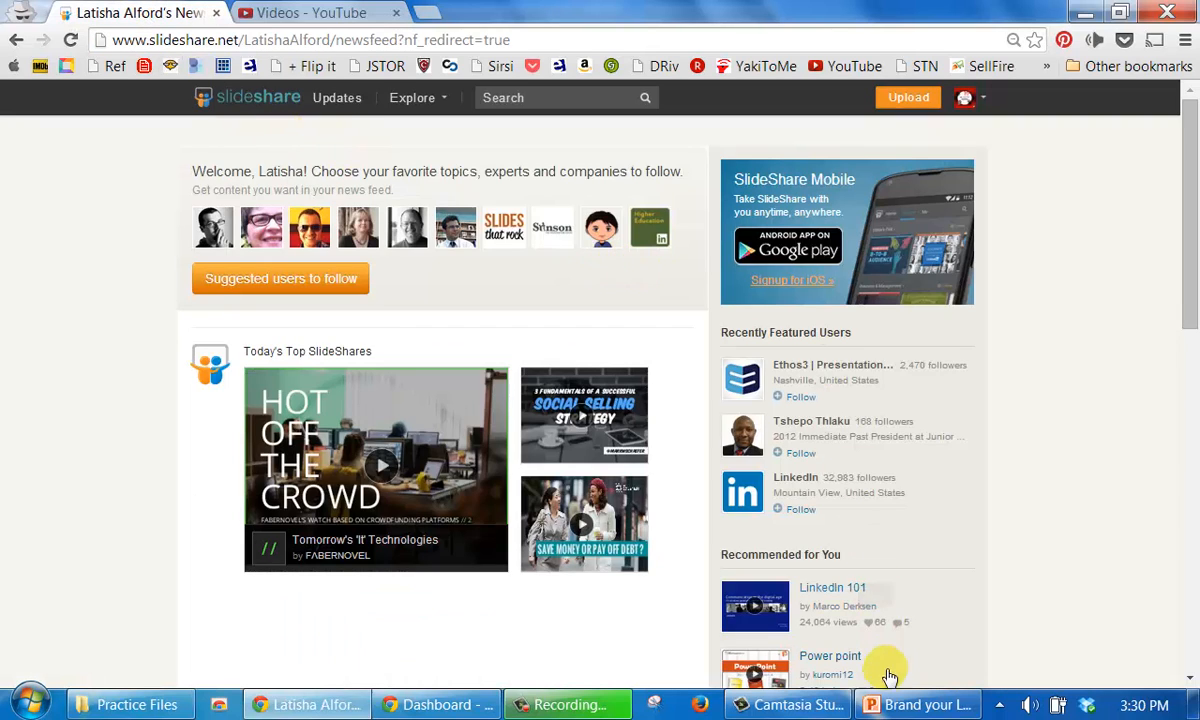
pyautogui.click(893, 708)
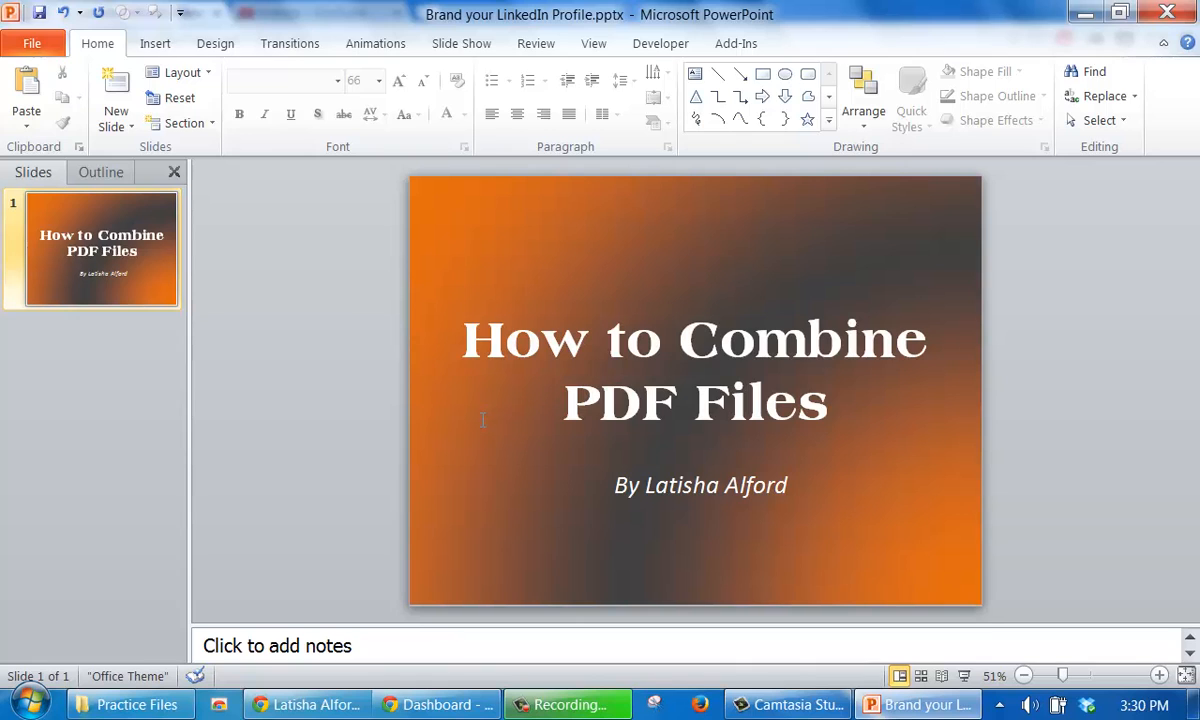
pyautogui.click(294, 707)
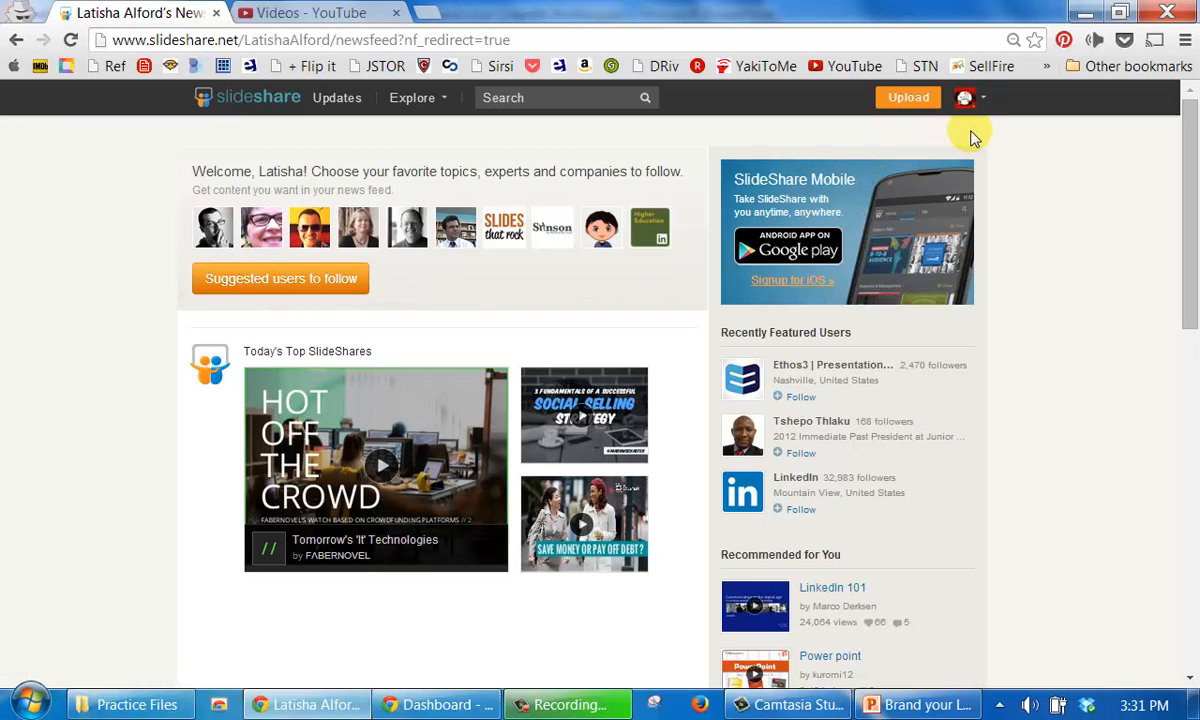
# - Open the account's My Uploads page and go on to the page for uploading new content
pyautogui.moveTo(983, 120)
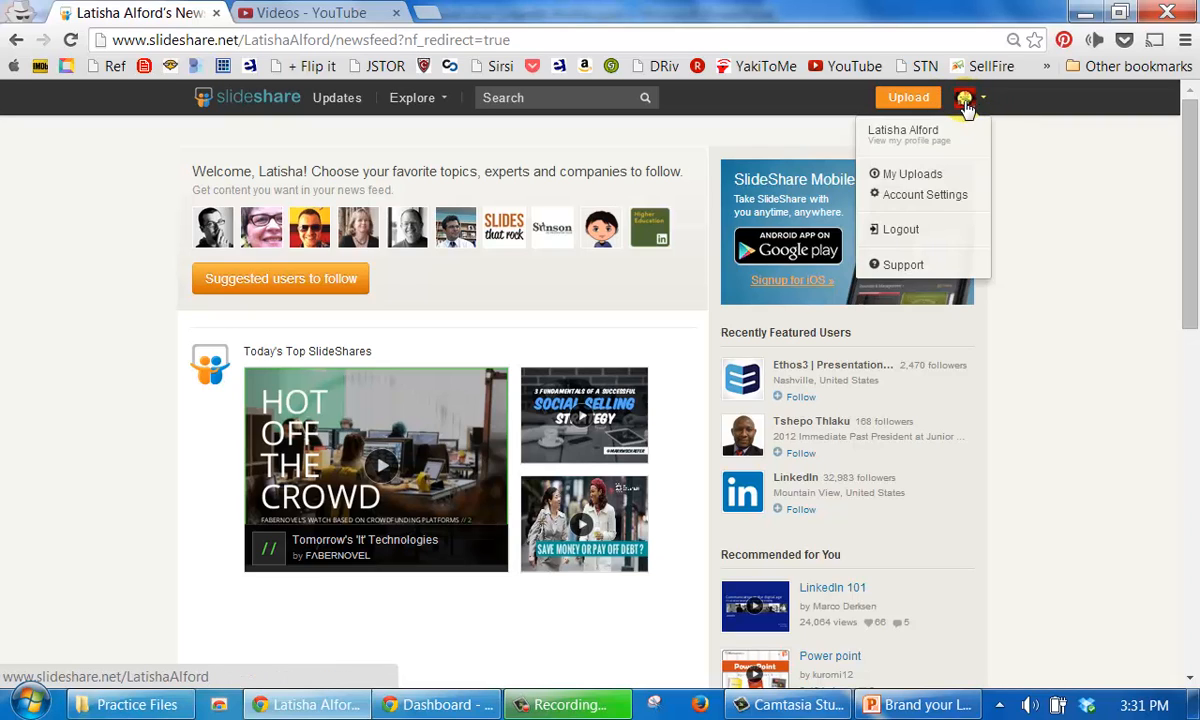
pyautogui.click(917, 184)
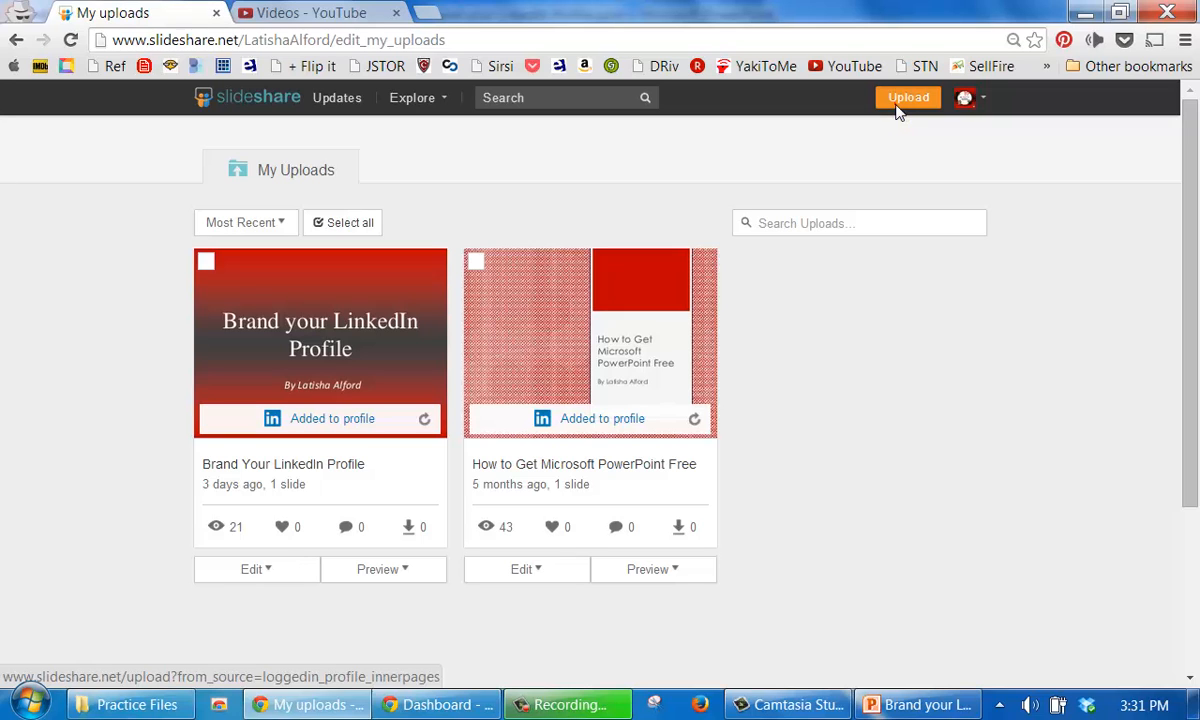
pyautogui.click(898, 110)
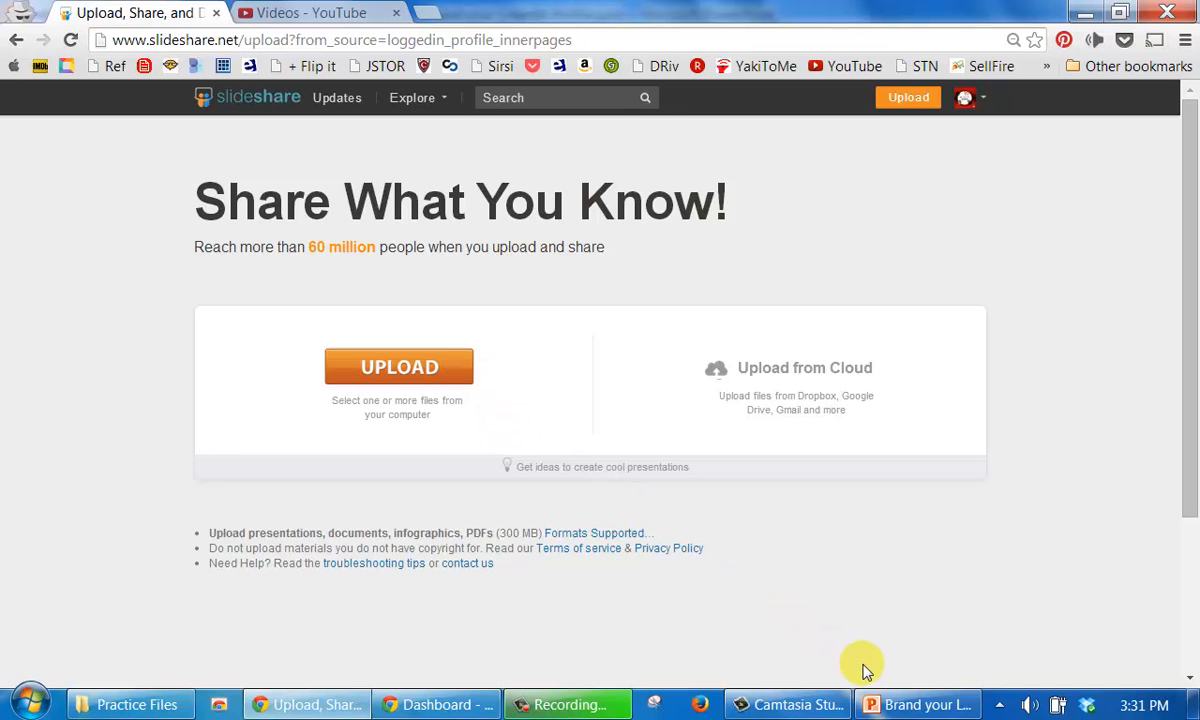
# - Switch to PowerPoint and save a copy of the presentation as "How to Combine PDF Files" in the desktop's Practice Files folder
pyautogui.click(890, 706)
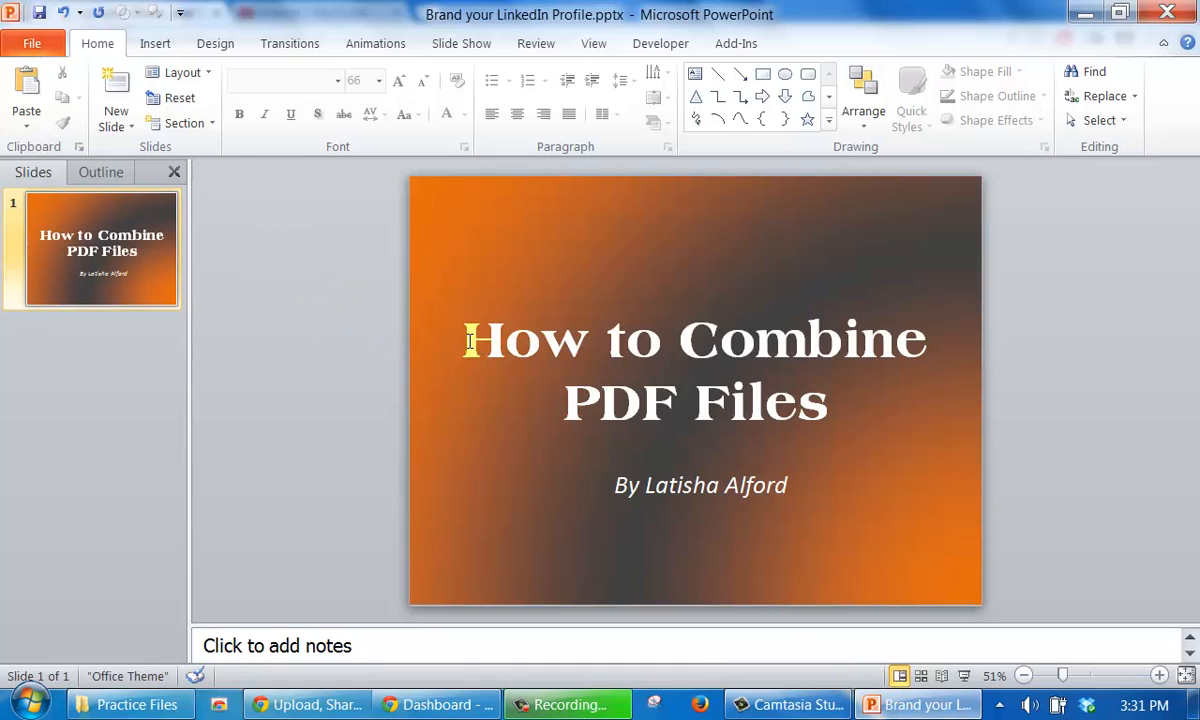
pyautogui.click(31, 46)
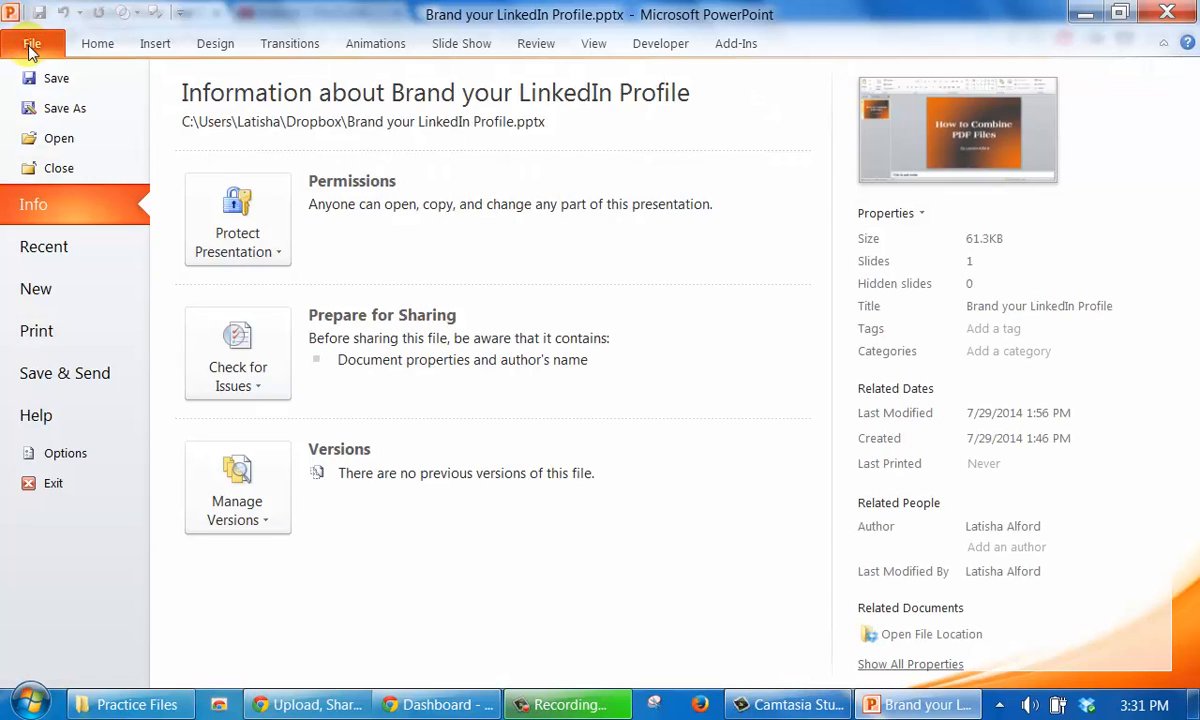
pyautogui.click(52, 110)
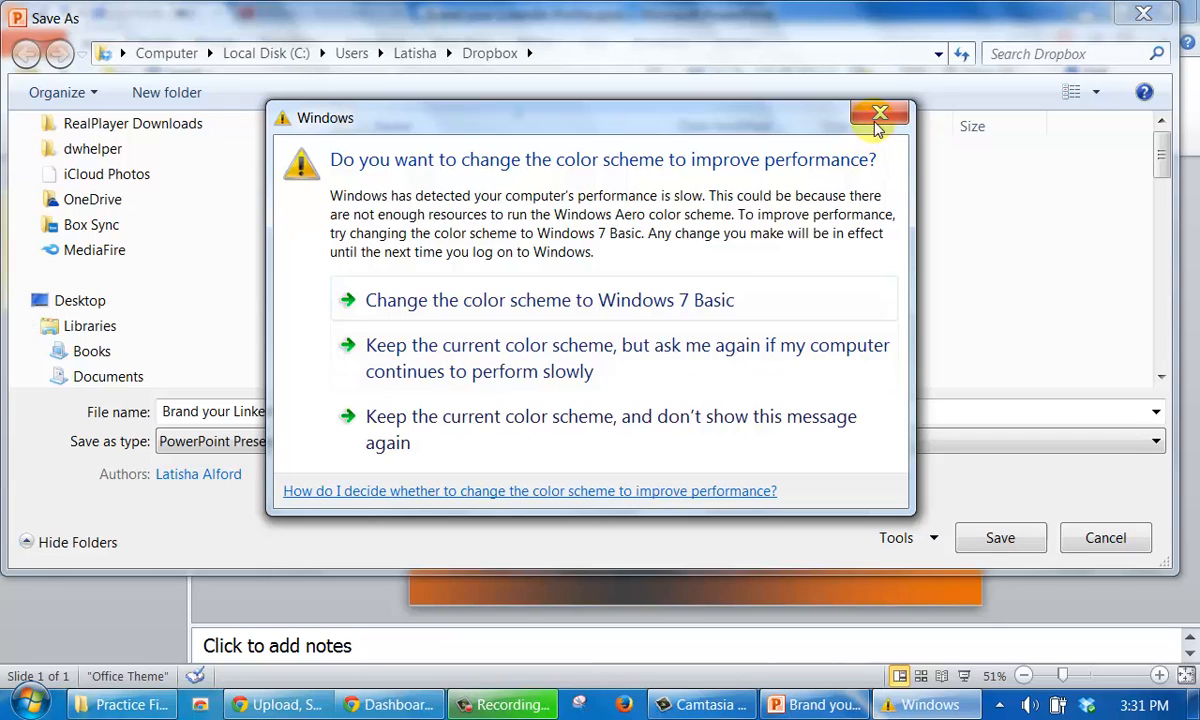
pyautogui.click(878, 118)
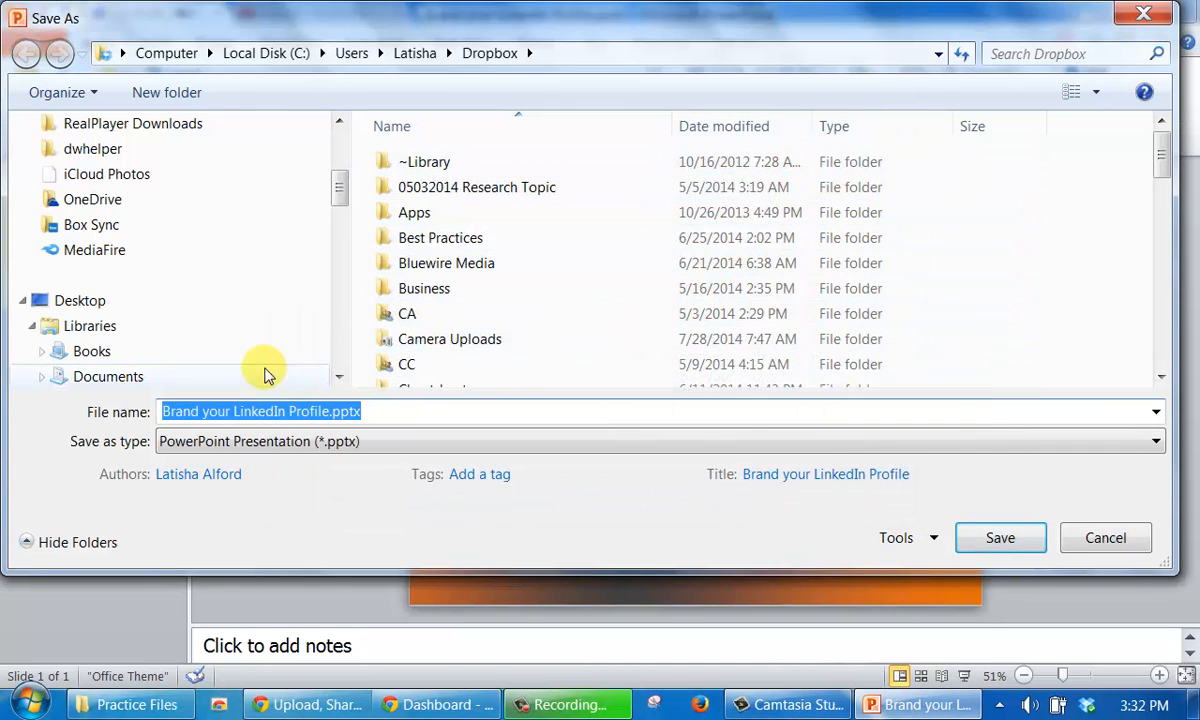
pyautogui.click(97, 303)
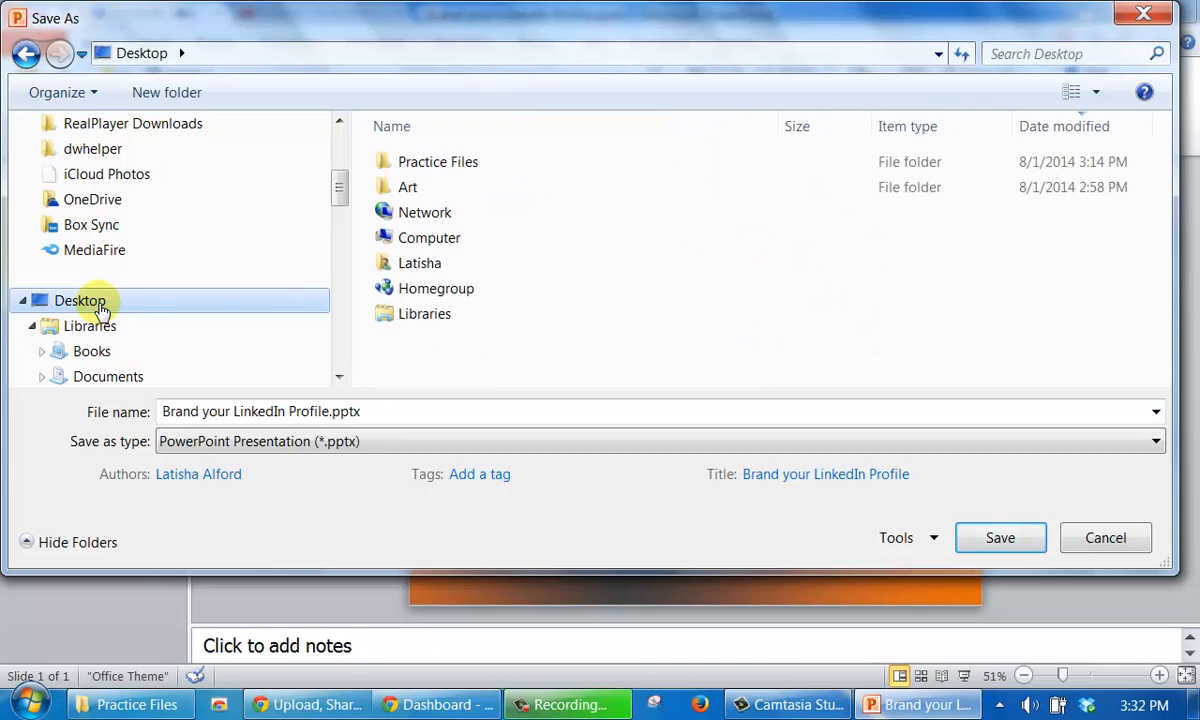
pyautogui.doubleClick(452, 163)
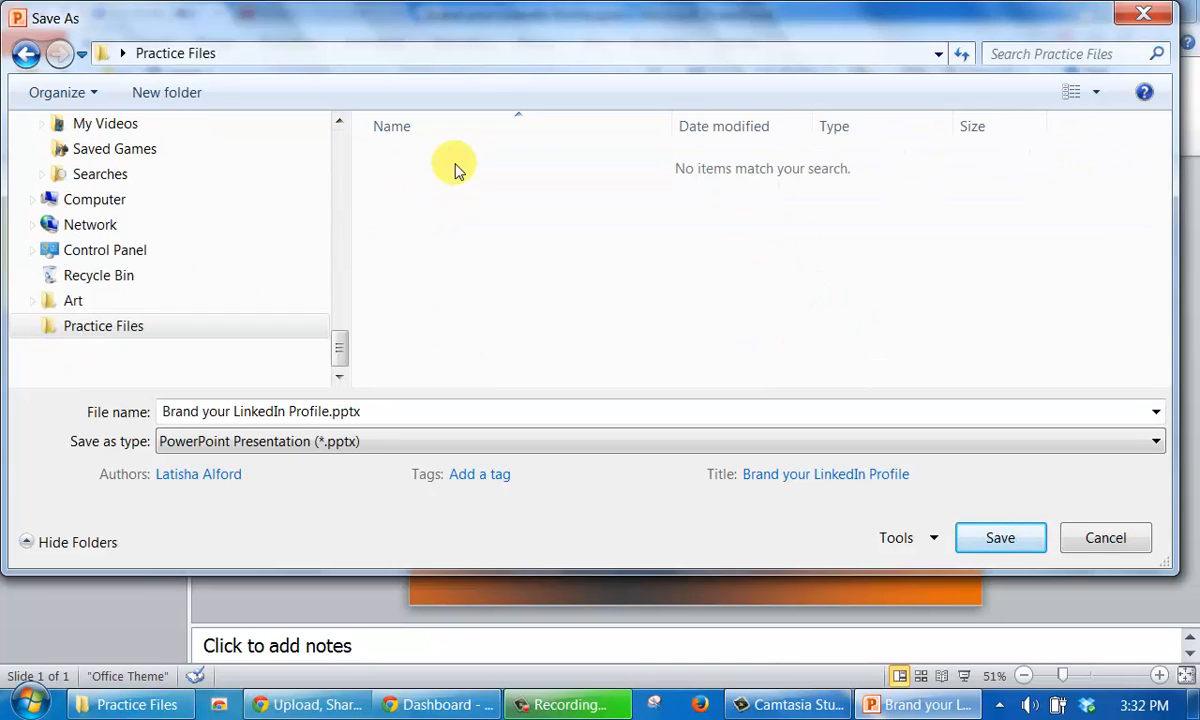
pyautogui.doubleClick(182, 411)
pyautogui.moveTo(370, 411); pyautogui.dragTo(110, 408)
pyautogui.write('How to Combine PDF Files')
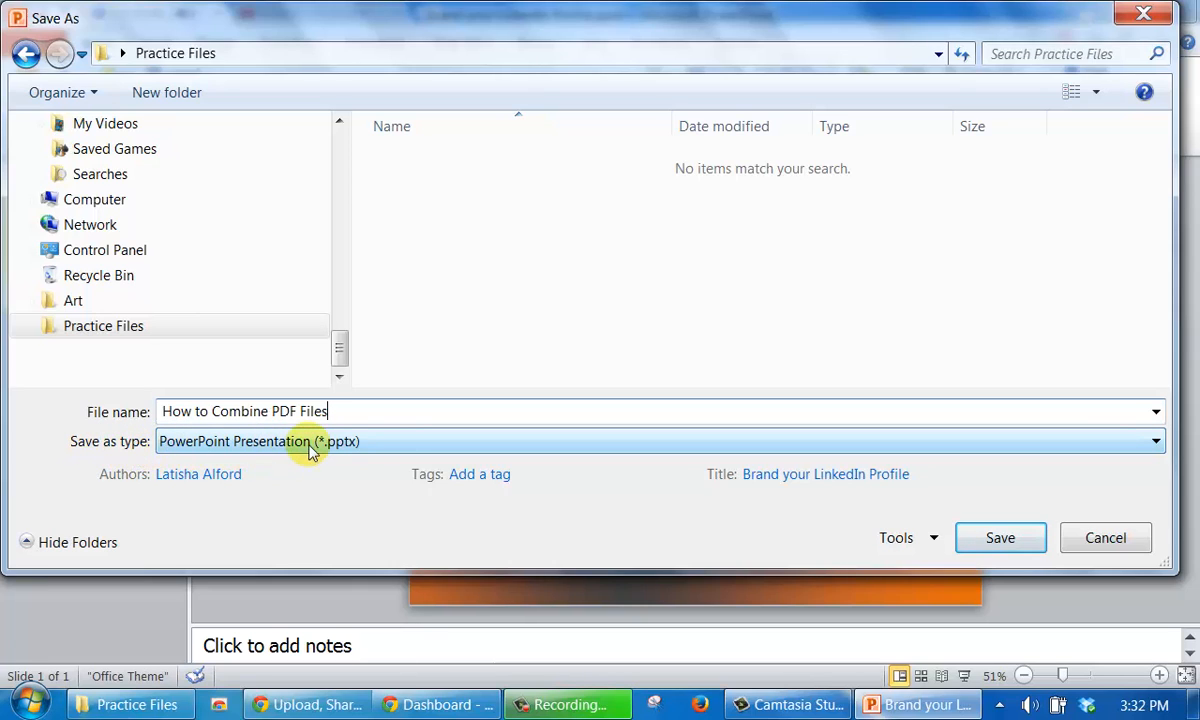
pyautogui.click(998, 538)
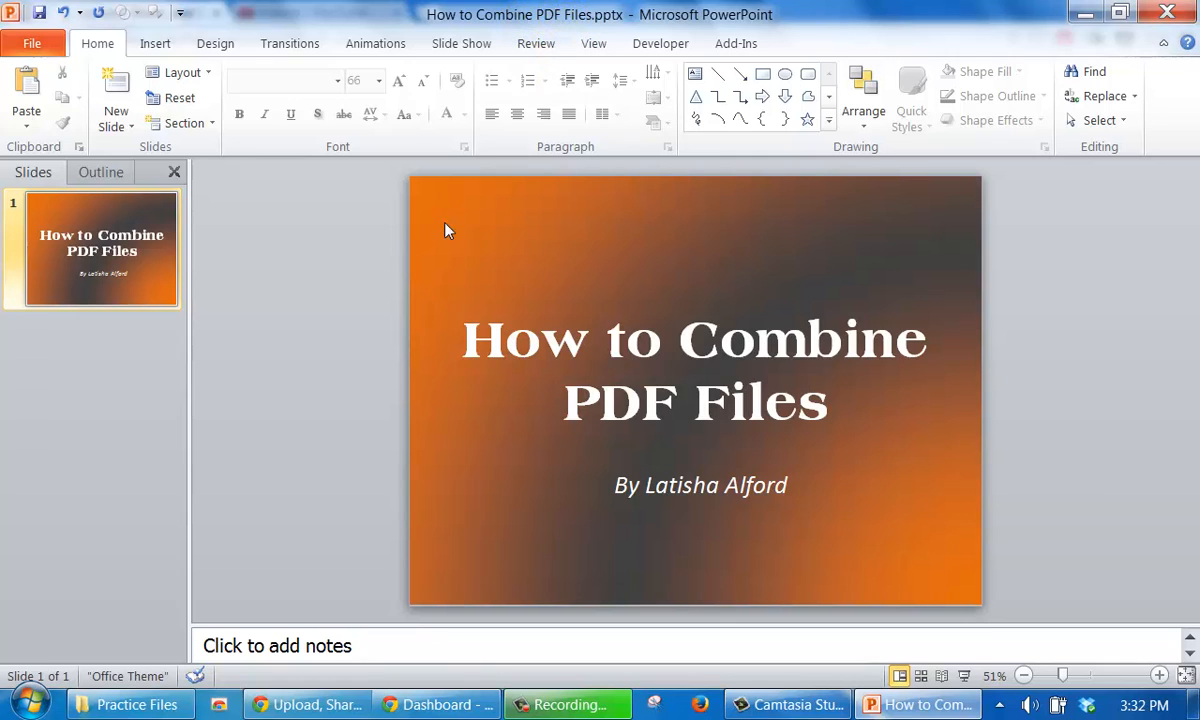
# - Switch back to SlideShare in Chrome and upload How to Combine PDF Files.pptx from the desktop's Practice Files folder
pyautogui.click(290, 705)
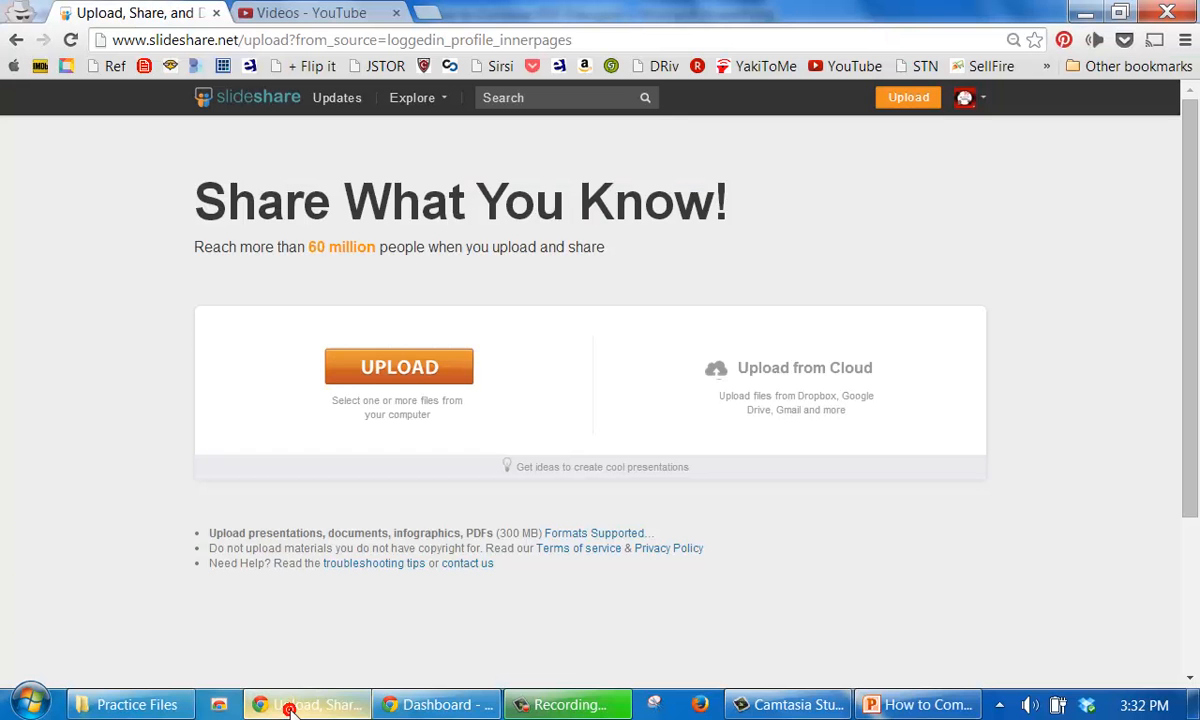
pyautogui.click(388, 373)
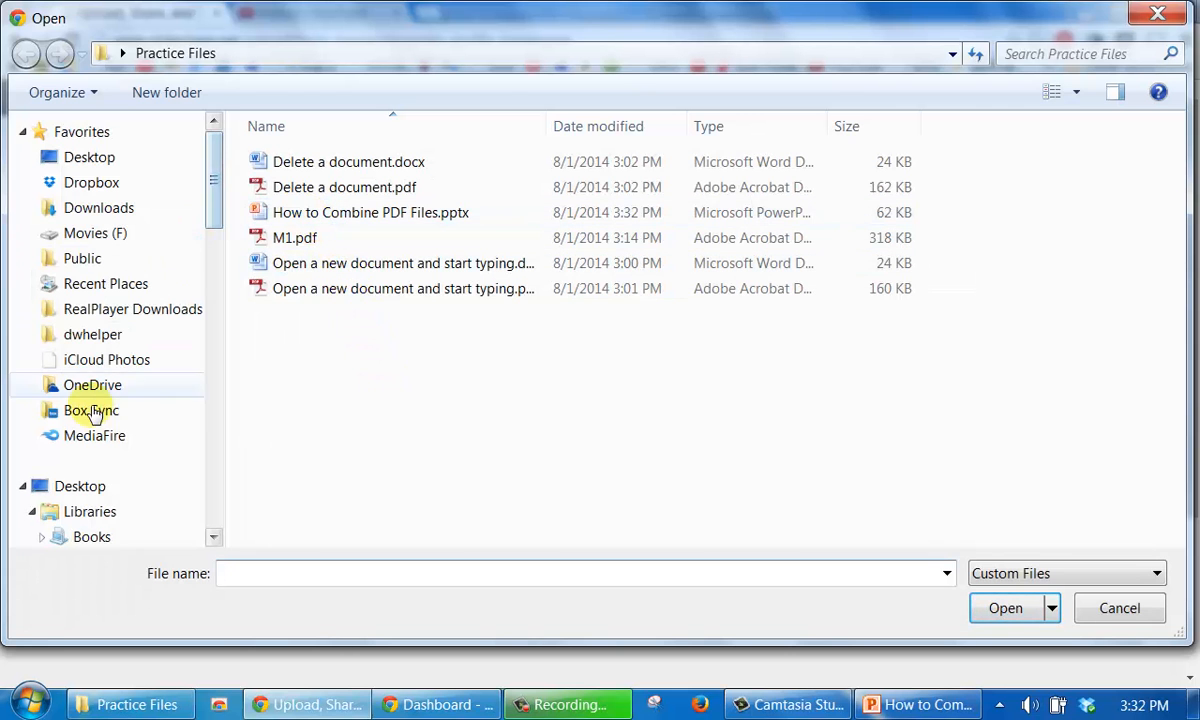
pyautogui.click(79, 490)
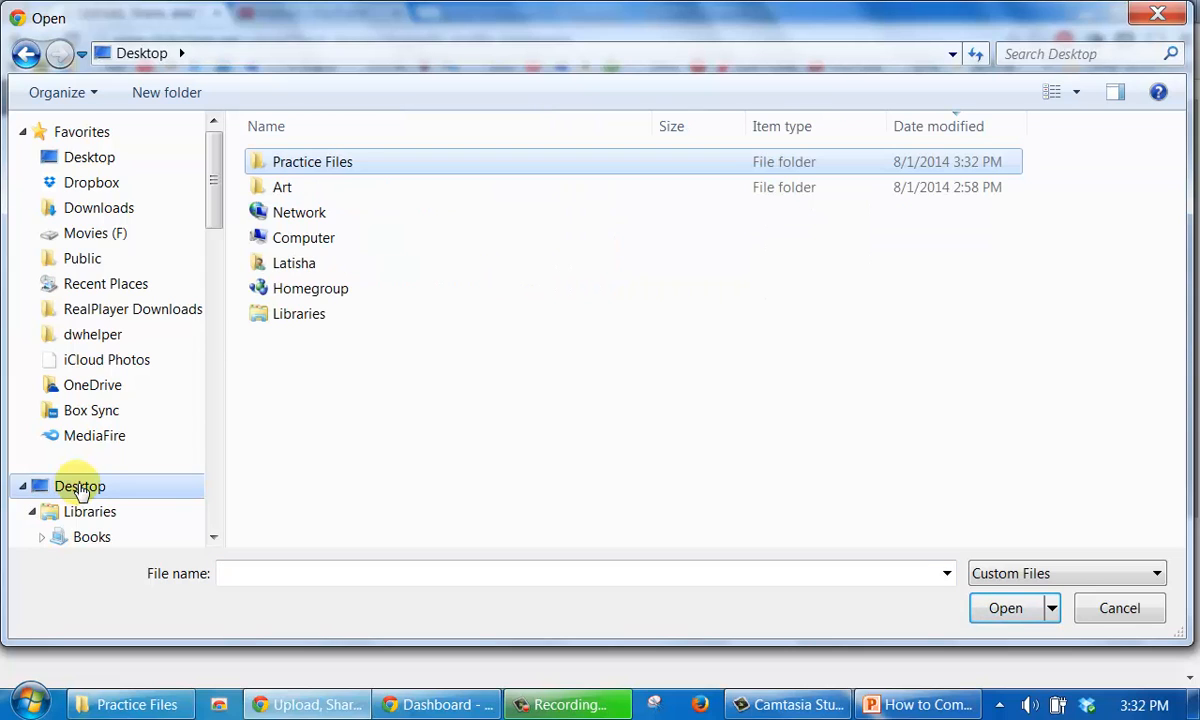
pyautogui.doubleClick(308, 173)
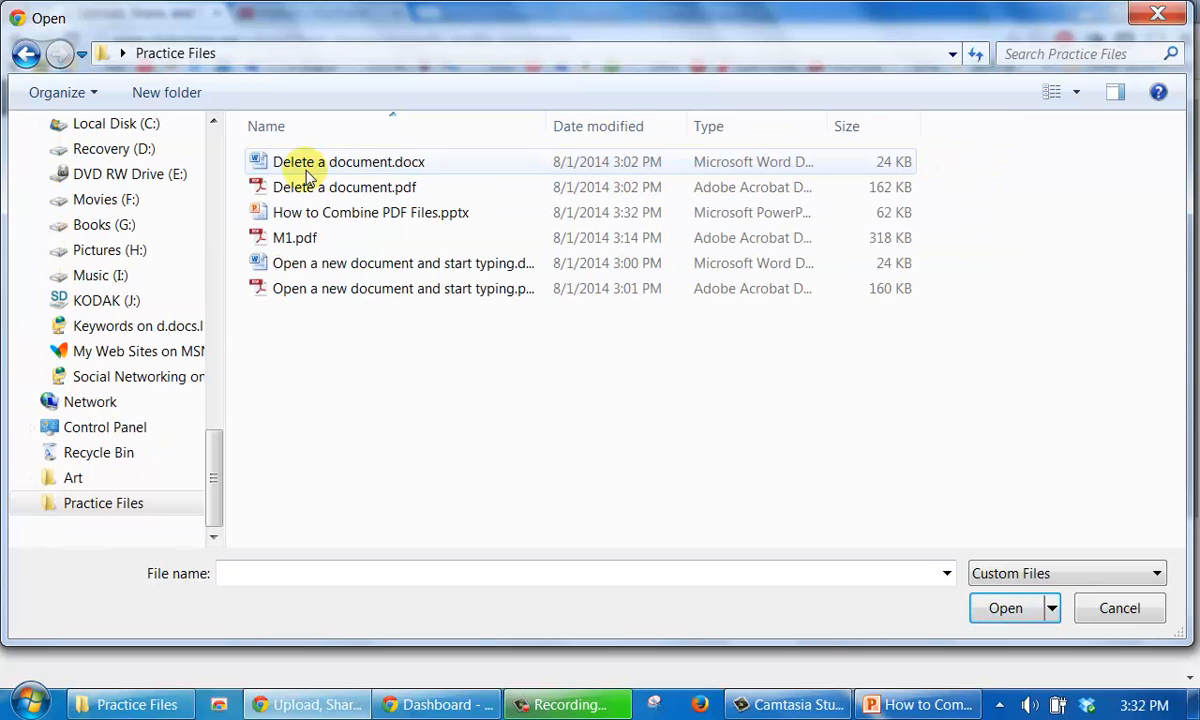
pyautogui.click(303, 212)
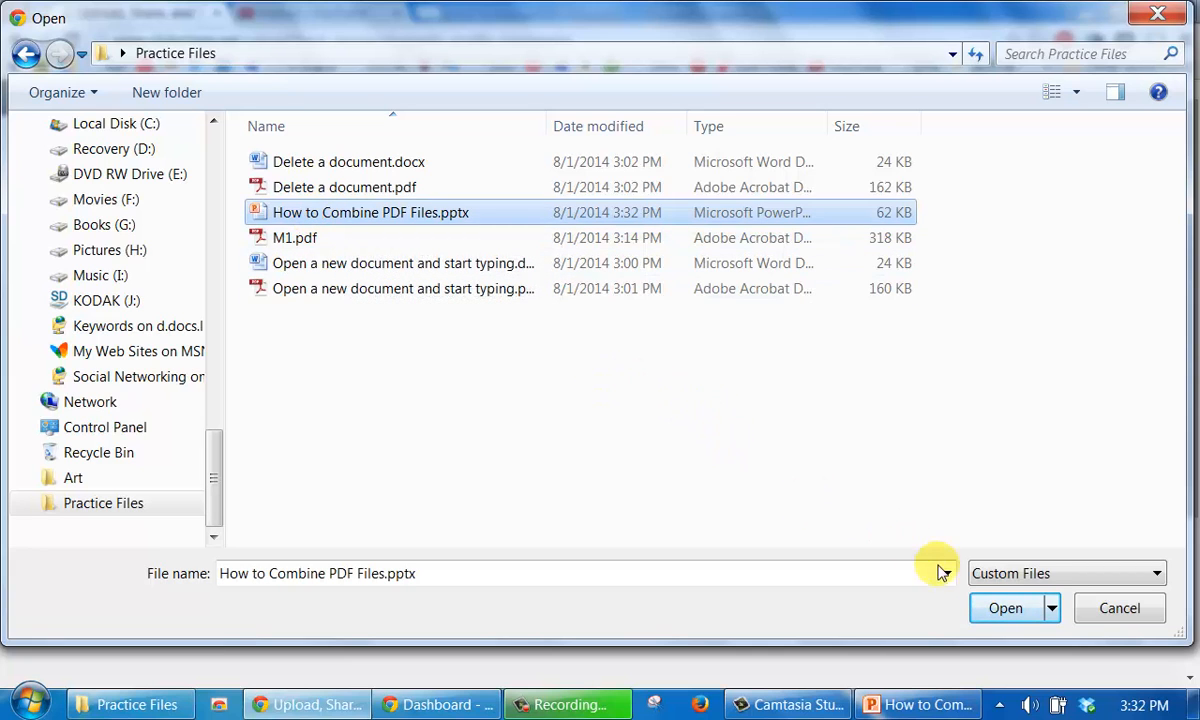
pyautogui.click(995, 611)
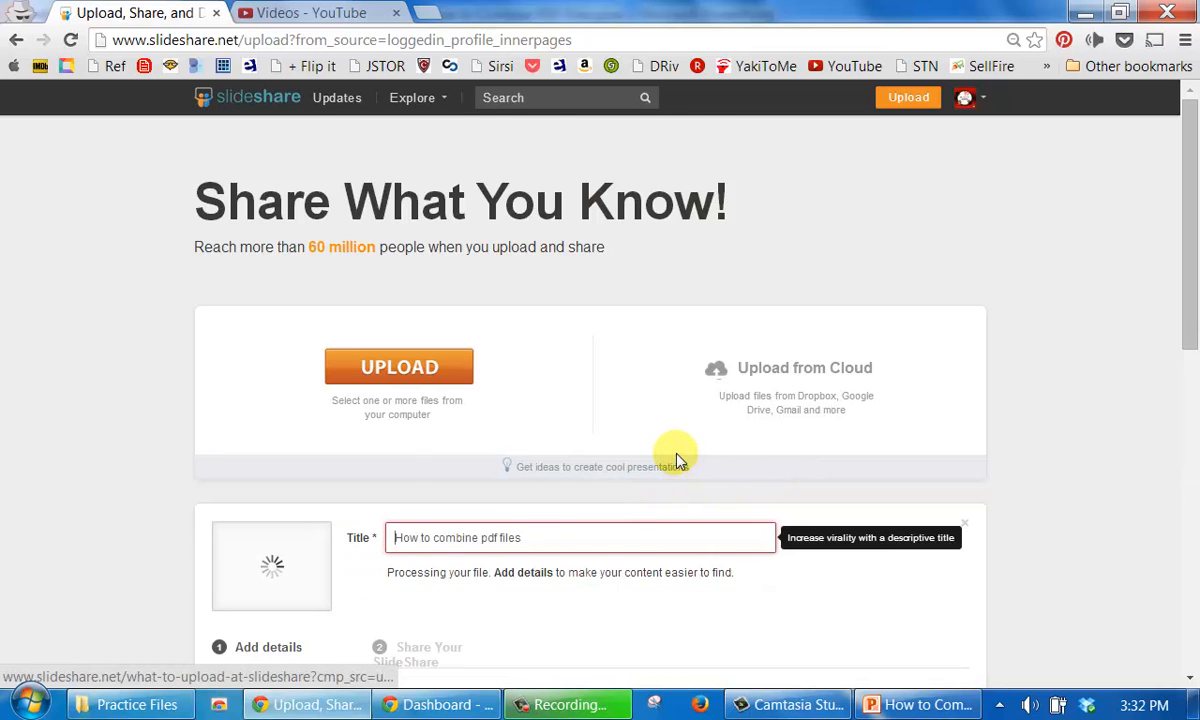
# - Correct the capitalization of the upload's title to "How to Combine PDF Files"
pyautogui.scroll(-1, 686, 447)
pyautogui.scroll(-1, 689, 440)
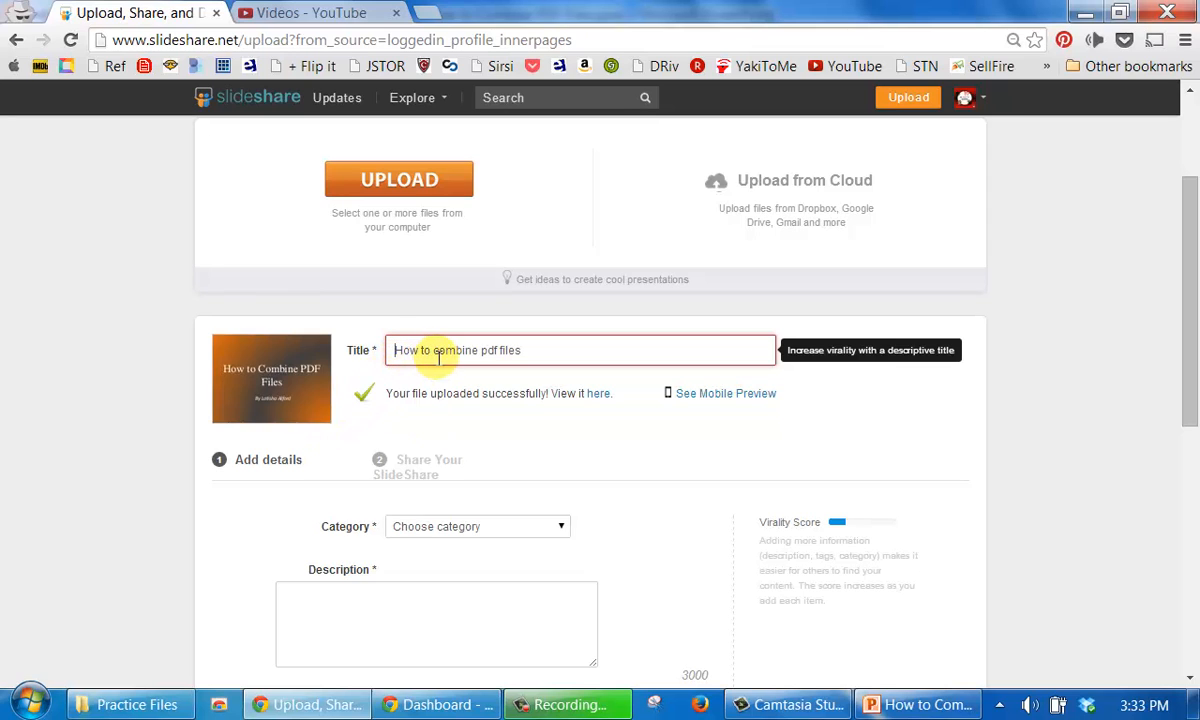
pyautogui.doubleClick(490, 350)
pyautogui.write('PDF')
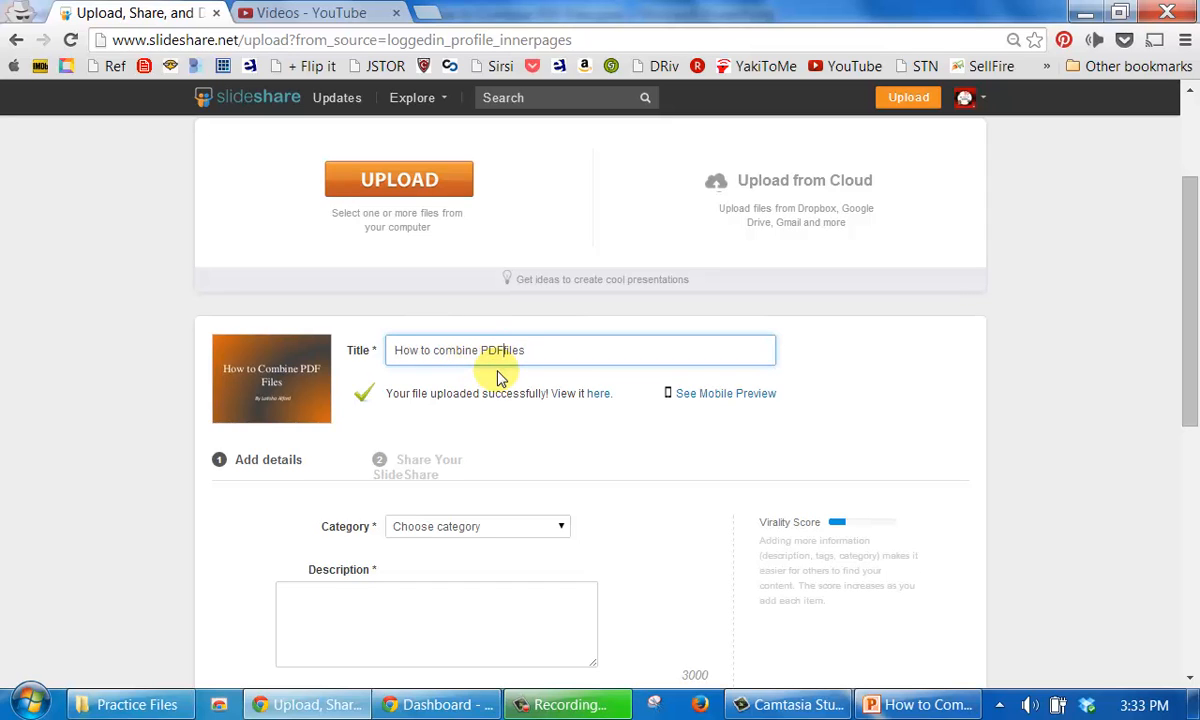
pyautogui.click(439, 351)
pyautogui.press('BackSpace')
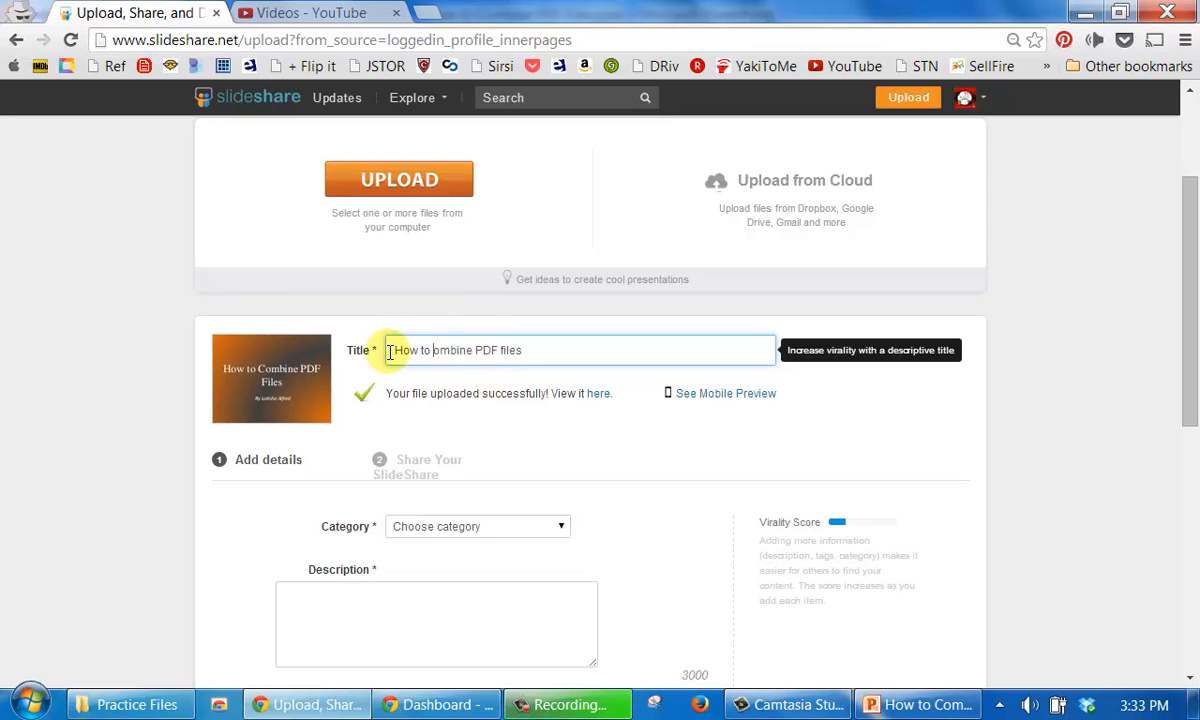
pyautogui.write('C')
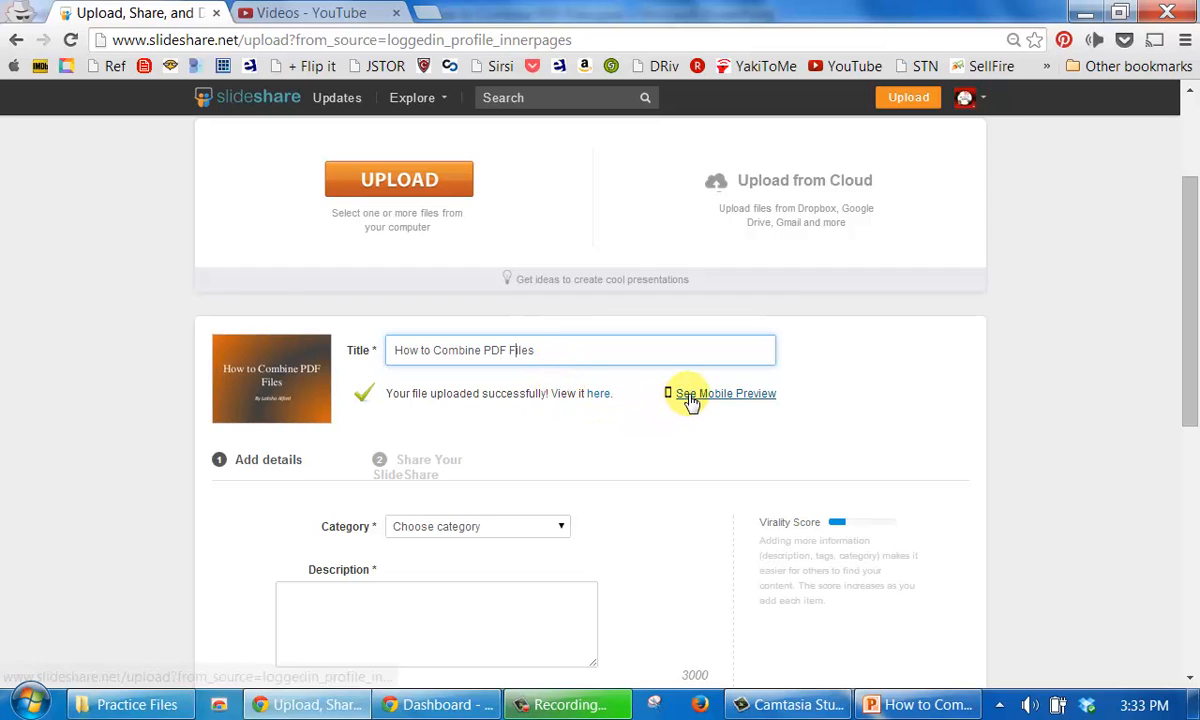
# - Set the category of the uploaded presentation to Technology
pyautogui.scroll(-1, 645, 395)
pyautogui.scroll(-1, 645, 395)
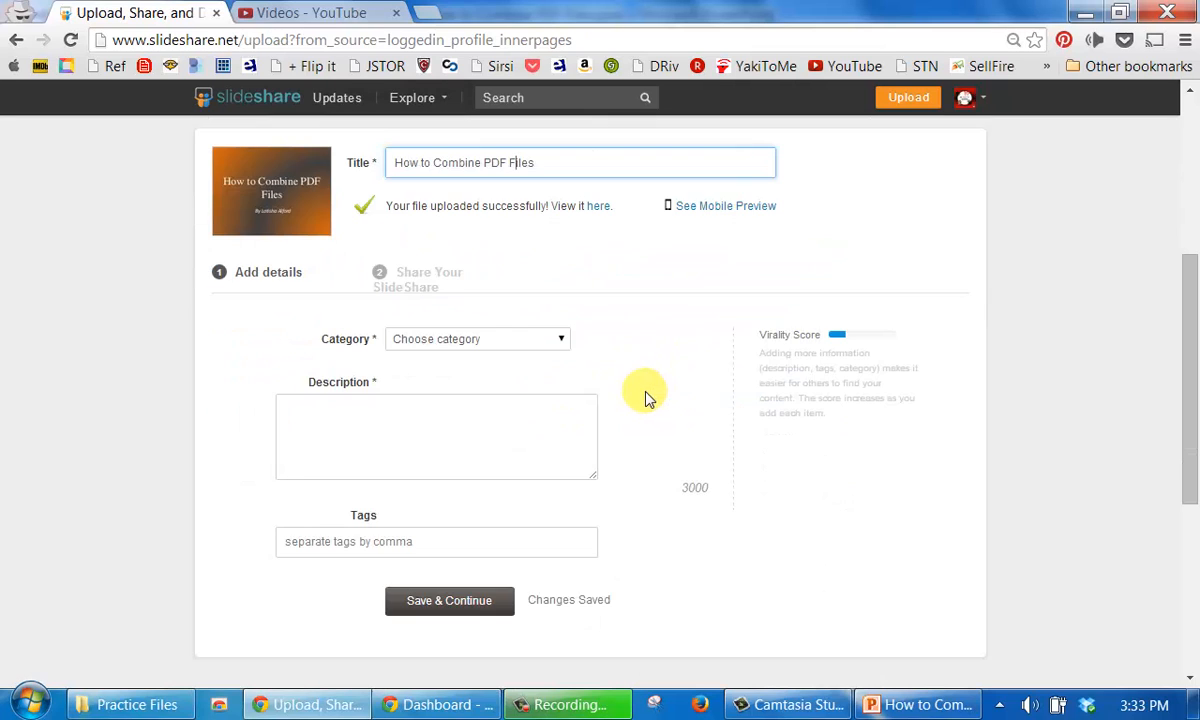
pyautogui.click(558, 341)
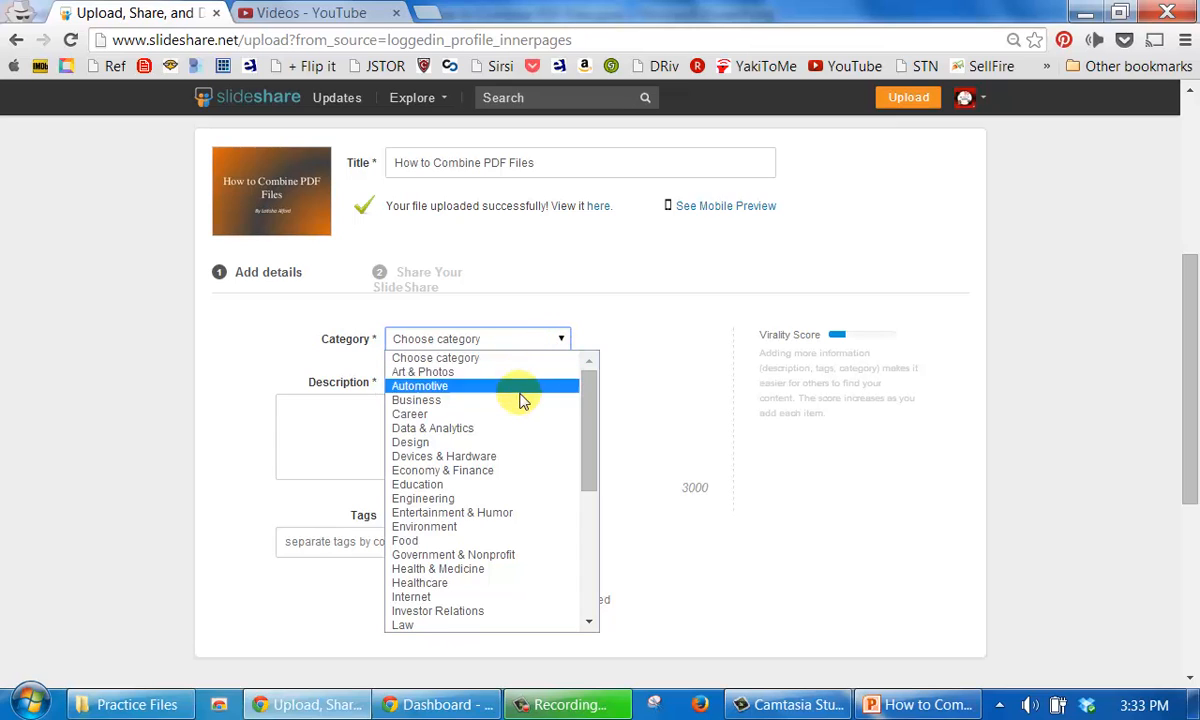
pyautogui.scroll(-1, 522, 405)
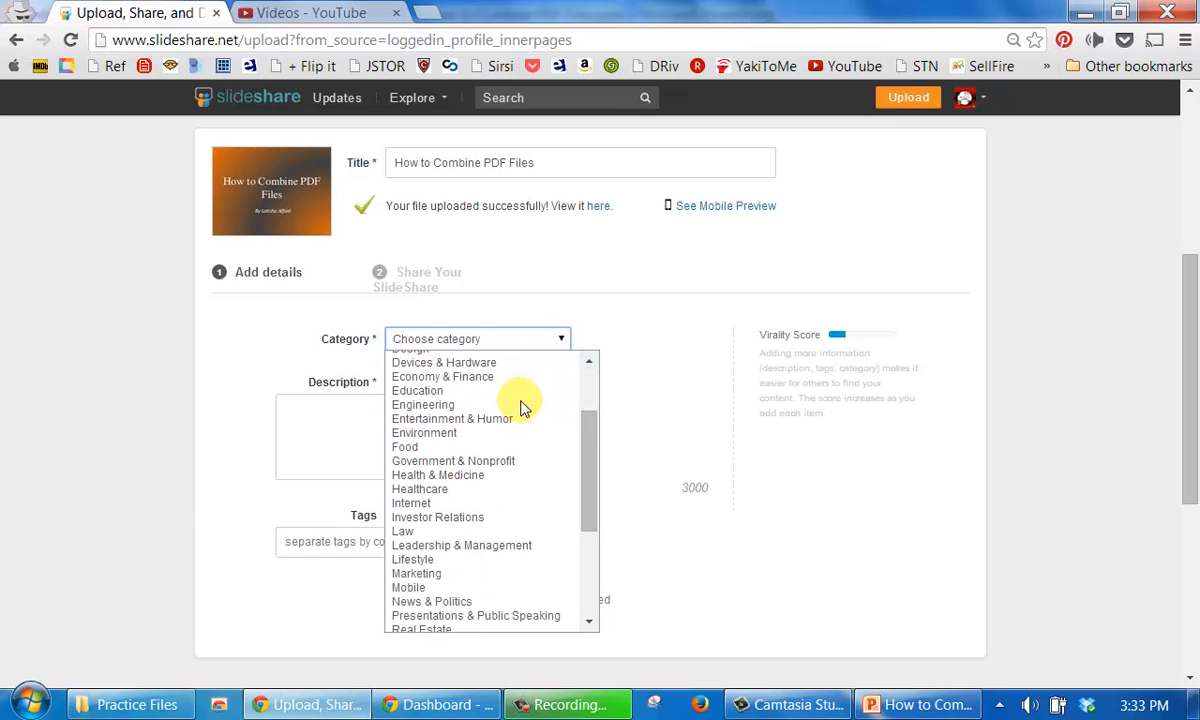
pyautogui.scroll(-1, 522, 405)
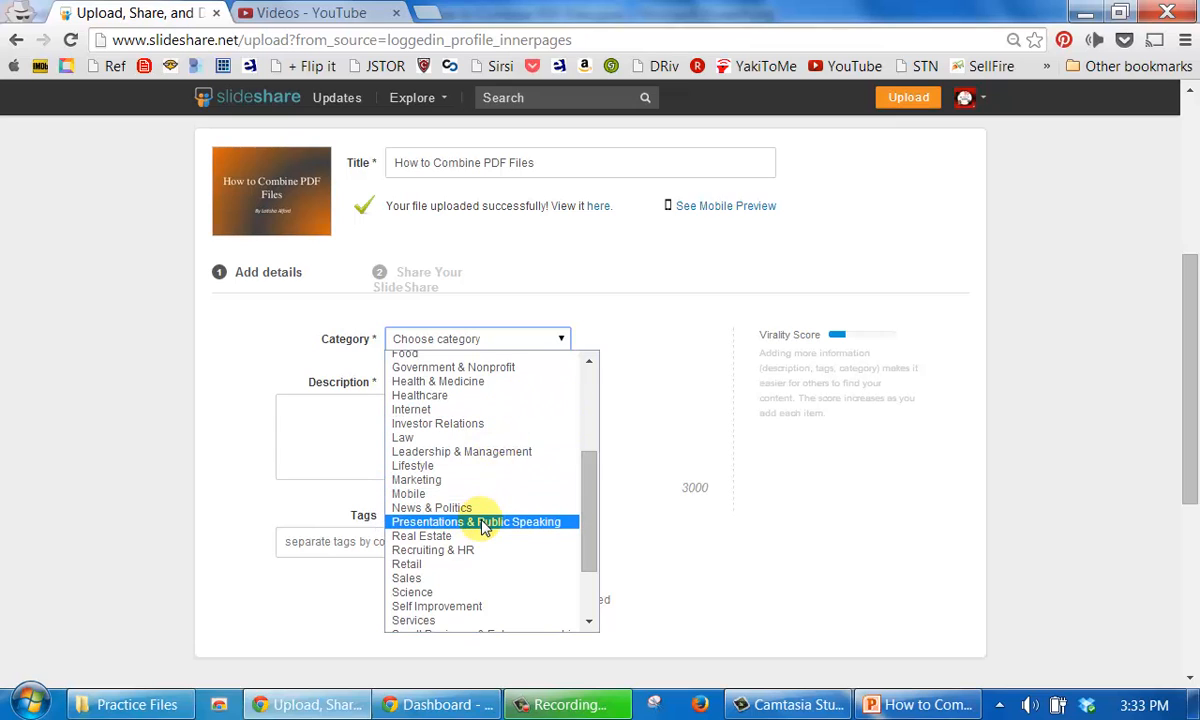
pyautogui.scroll(-1, 483, 525)
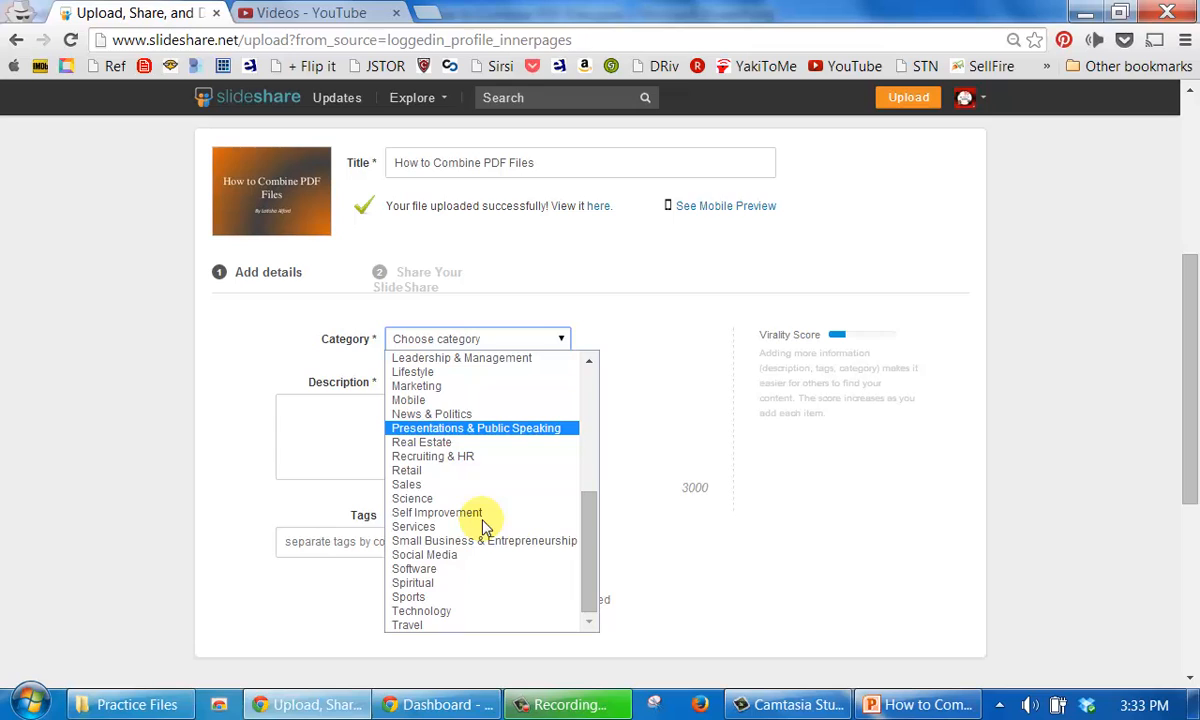
pyautogui.click(434, 611)
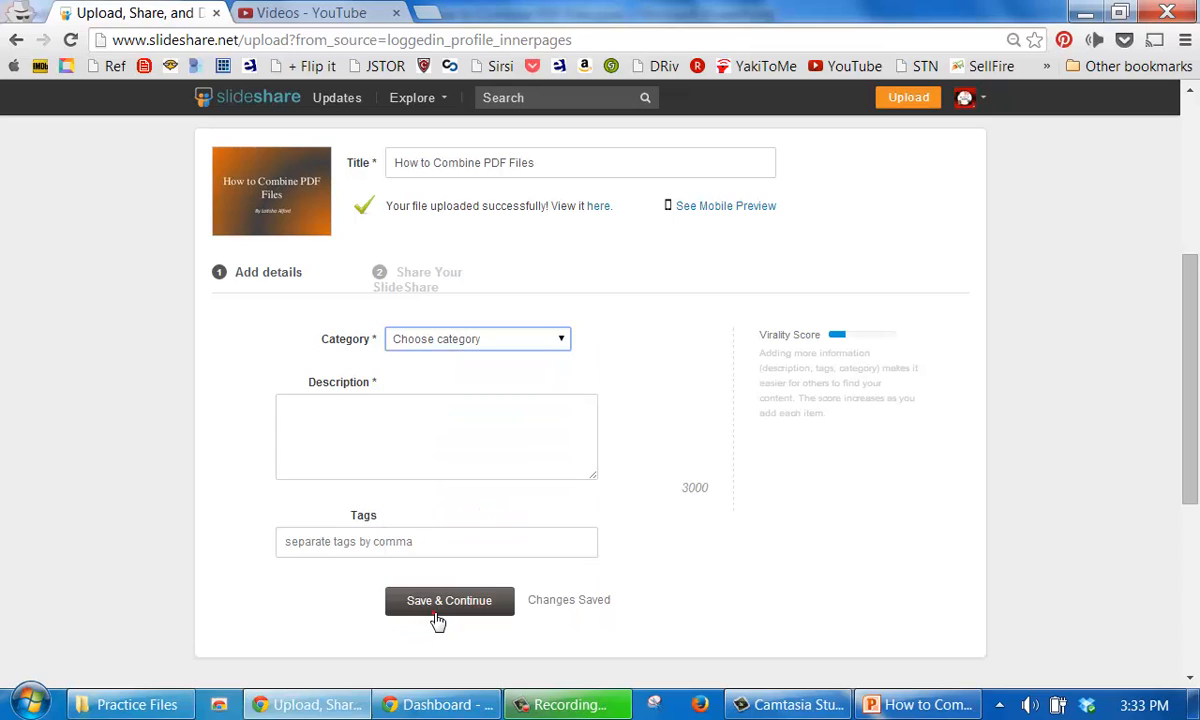
# - Describe the upload as "Video tutorial that demonstrates how to merge and combine PDF files." and save it with tags "PDF merge, PDF combine, PDF"
pyautogui.click(451, 425)
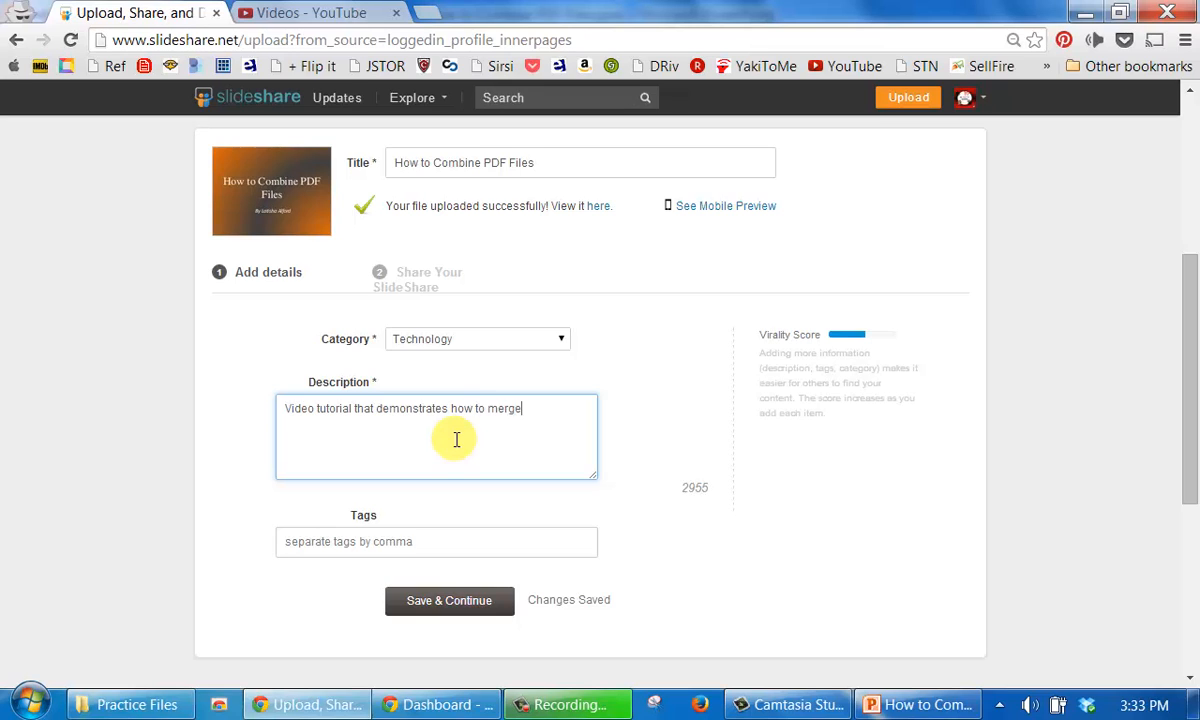
pyautogui.write('bine PDF files.')
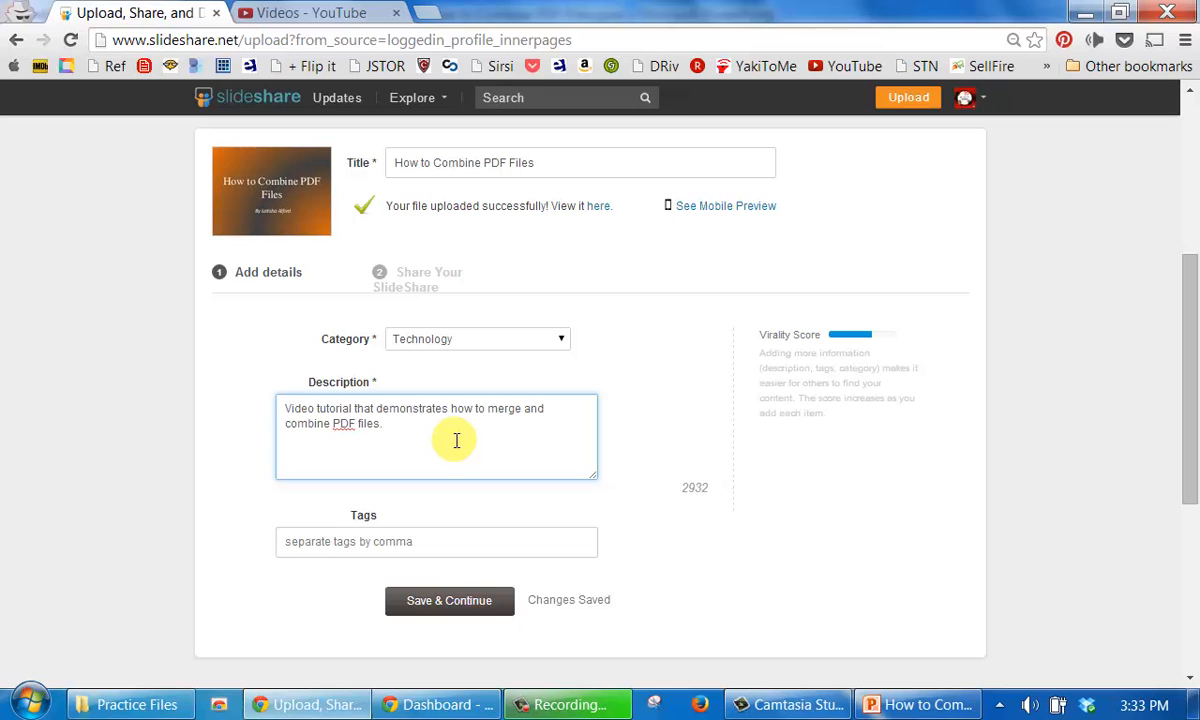
pyautogui.click(335, 541)
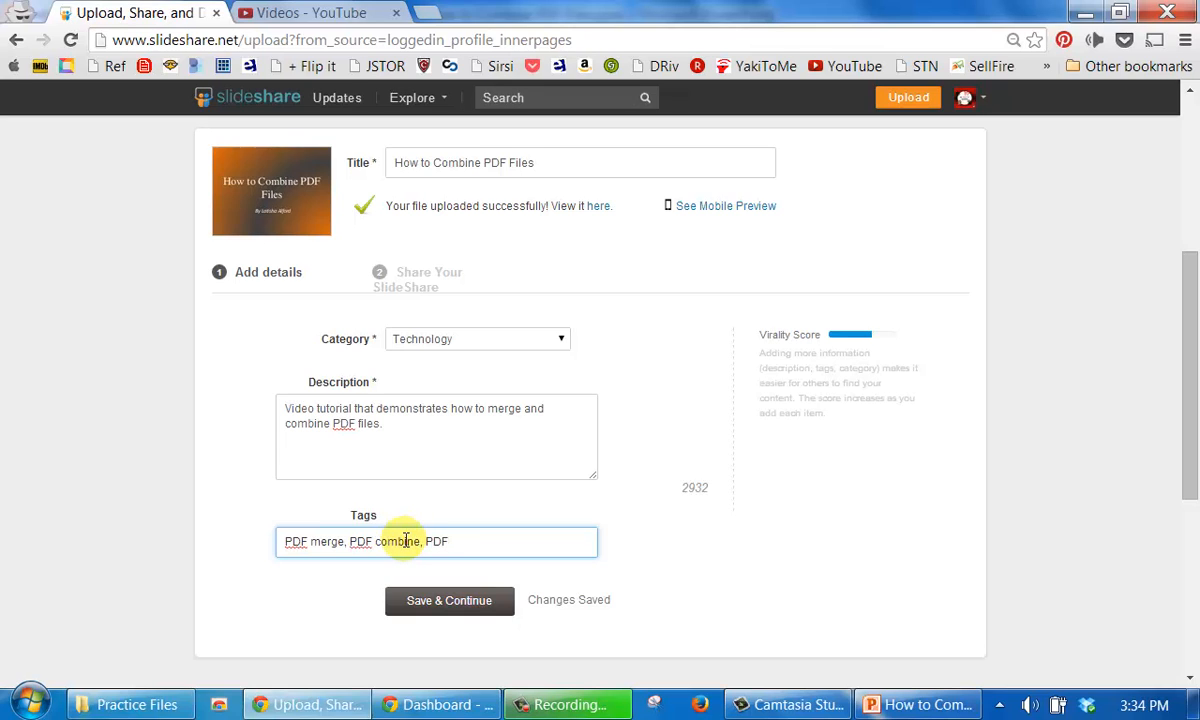
pyautogui.click(449, 603)
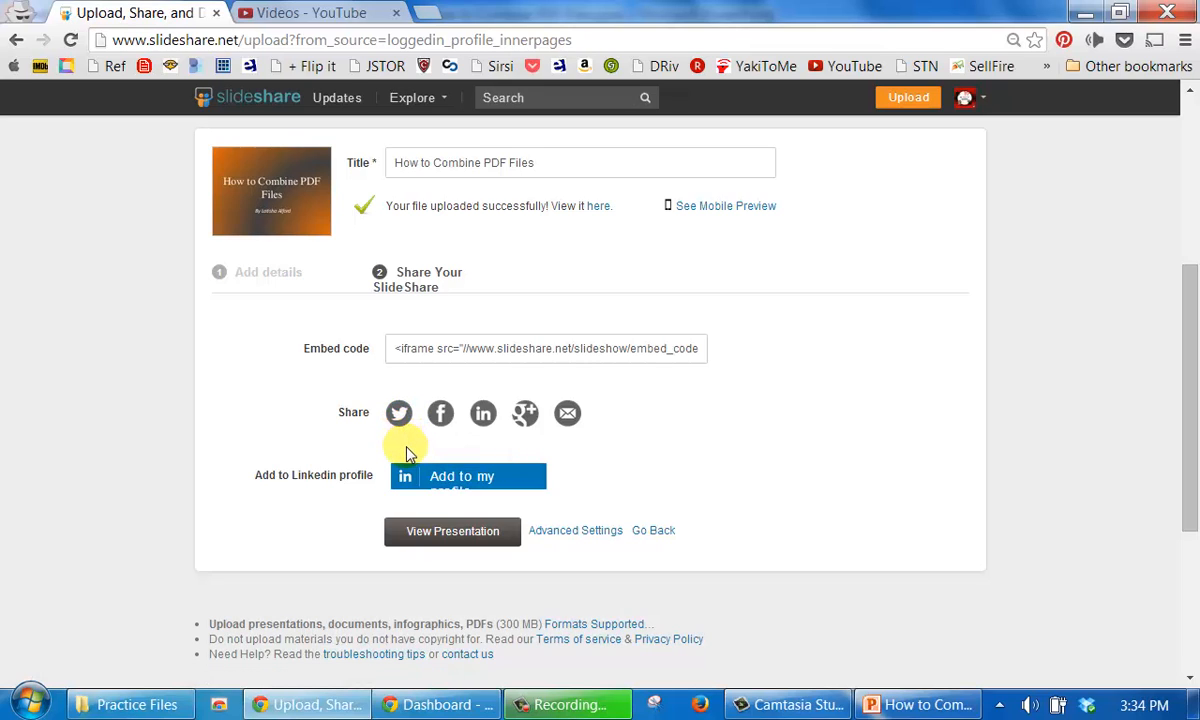
# - Open the upload's advanced privacy settings, disallow user downloads and save the change
pyautogui.click(549, 533)
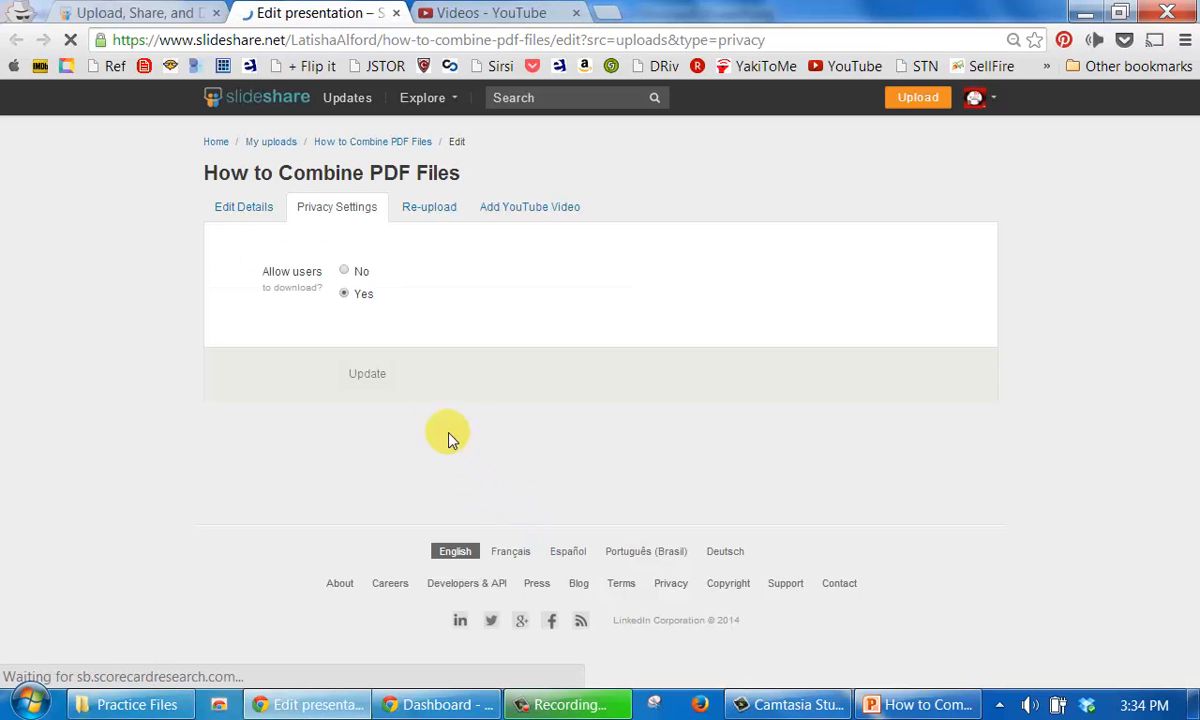
pyautogui.click(344, 272)
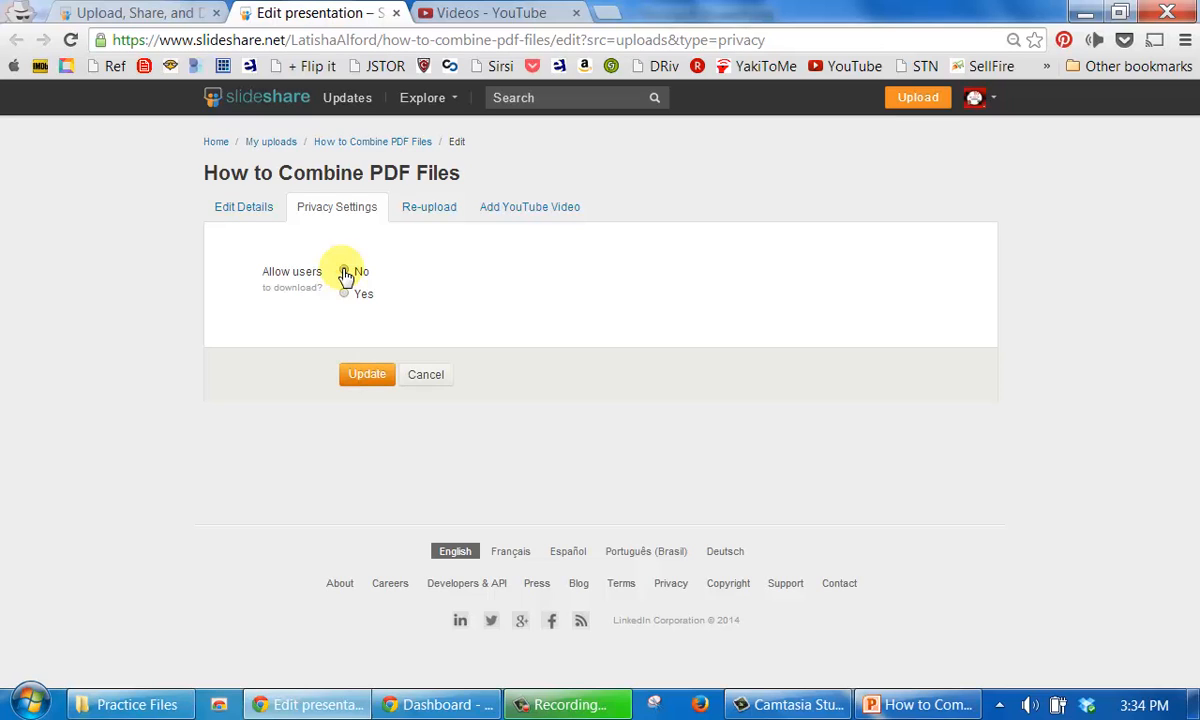
pyautogui.click(364, 378)
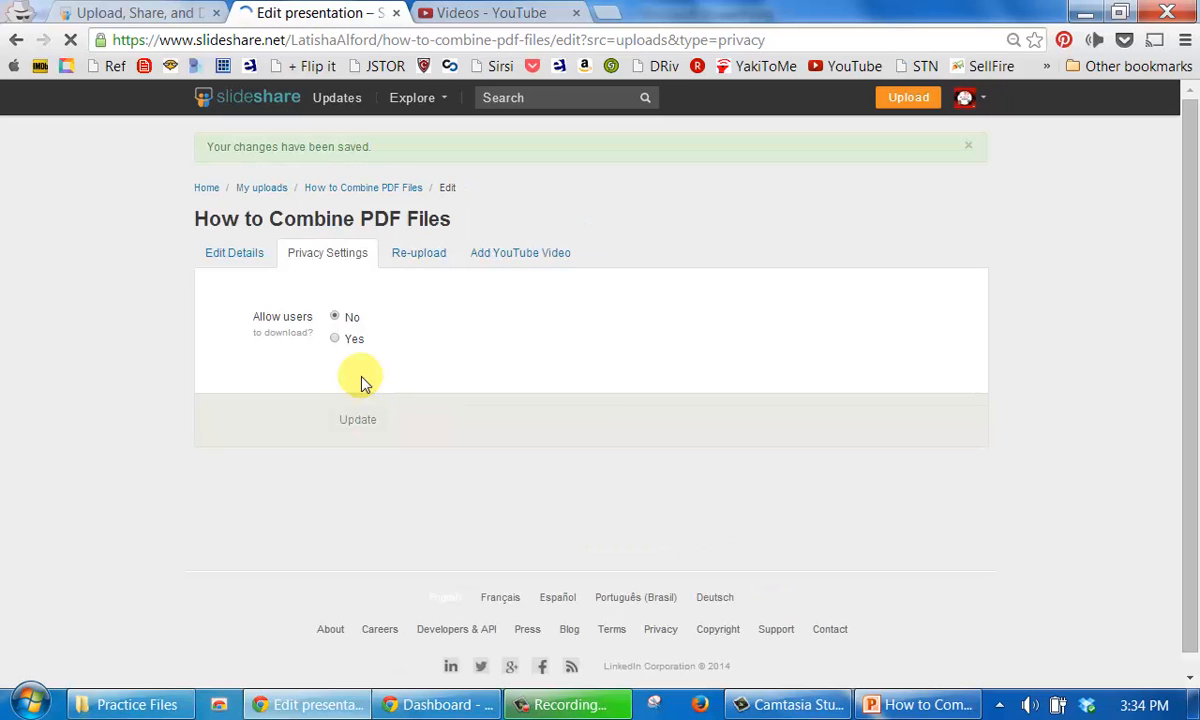
# - Open the form for adding a YouTube video, then copy the URL of "How to Merge and Combine PDF Files" from YouTube's video manager
pyautogui.click(487, 258)
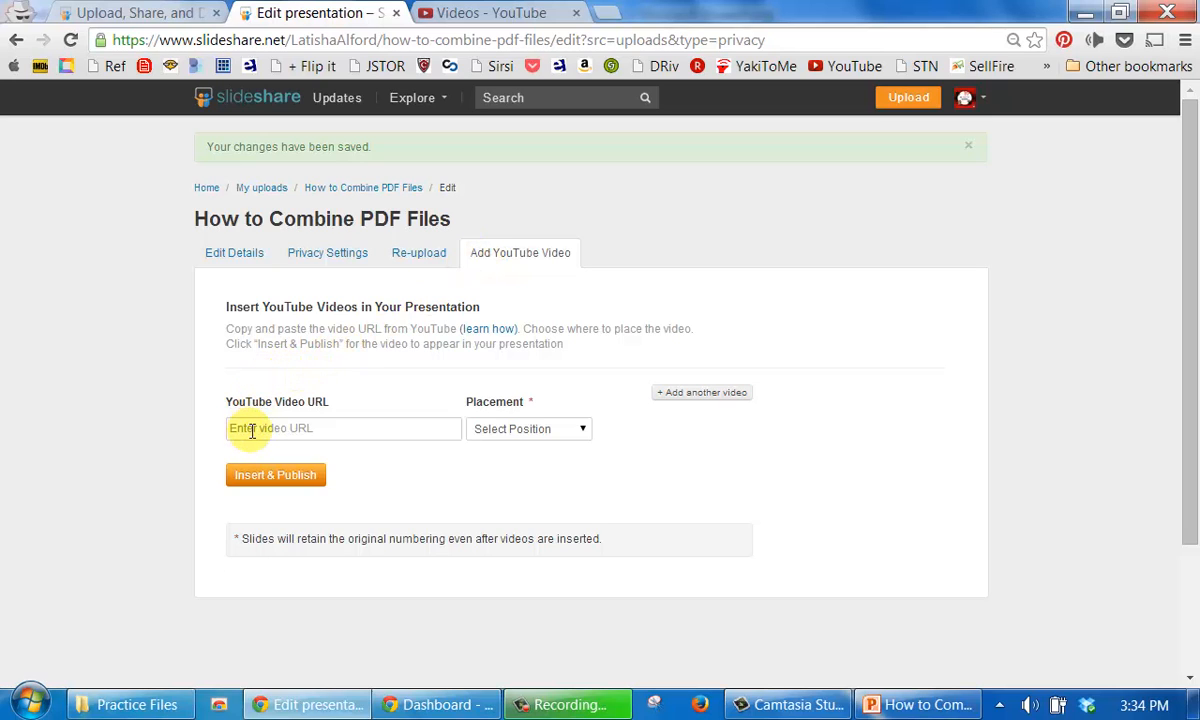
pyautogui.click(482, 14)
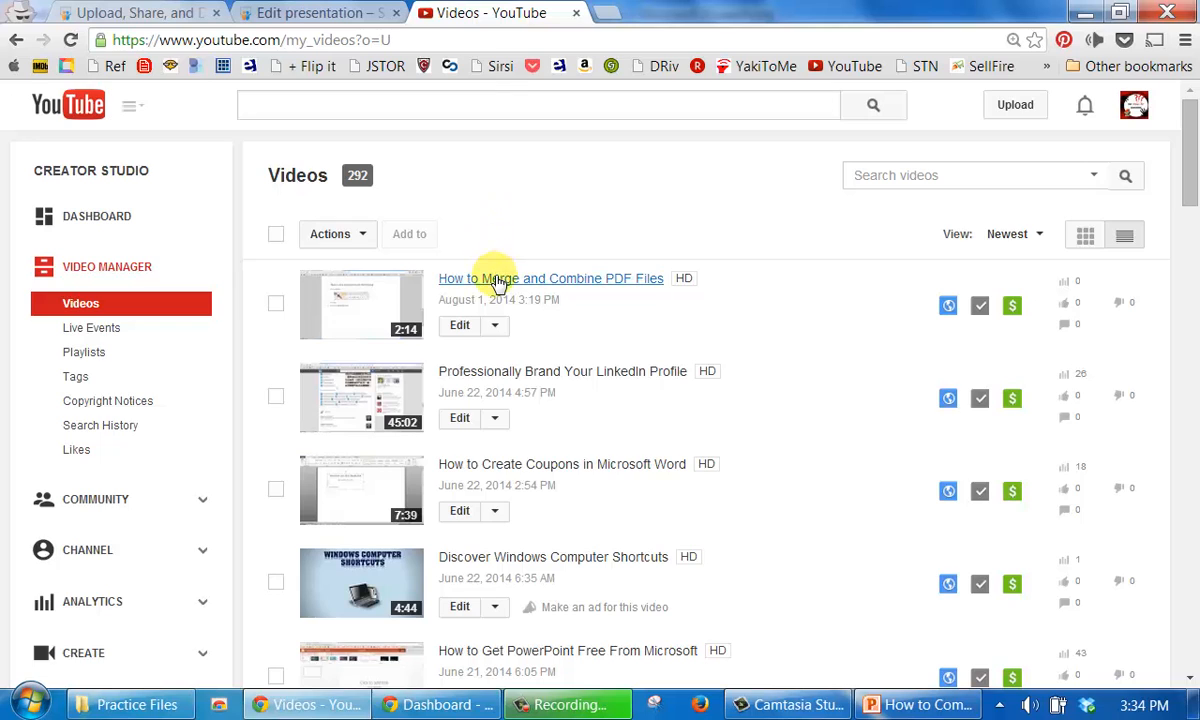
pyautogui.click(495, 328)
pyautogui.click(497, 358)
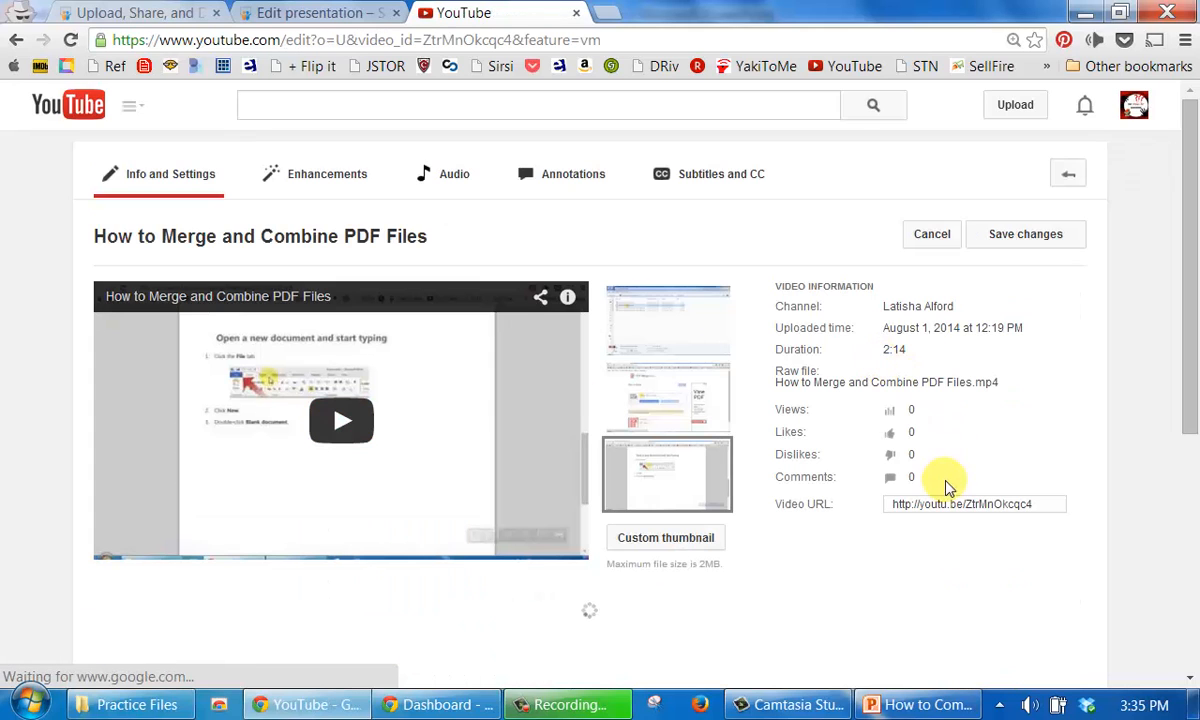
pyautogui.click(912, 508)
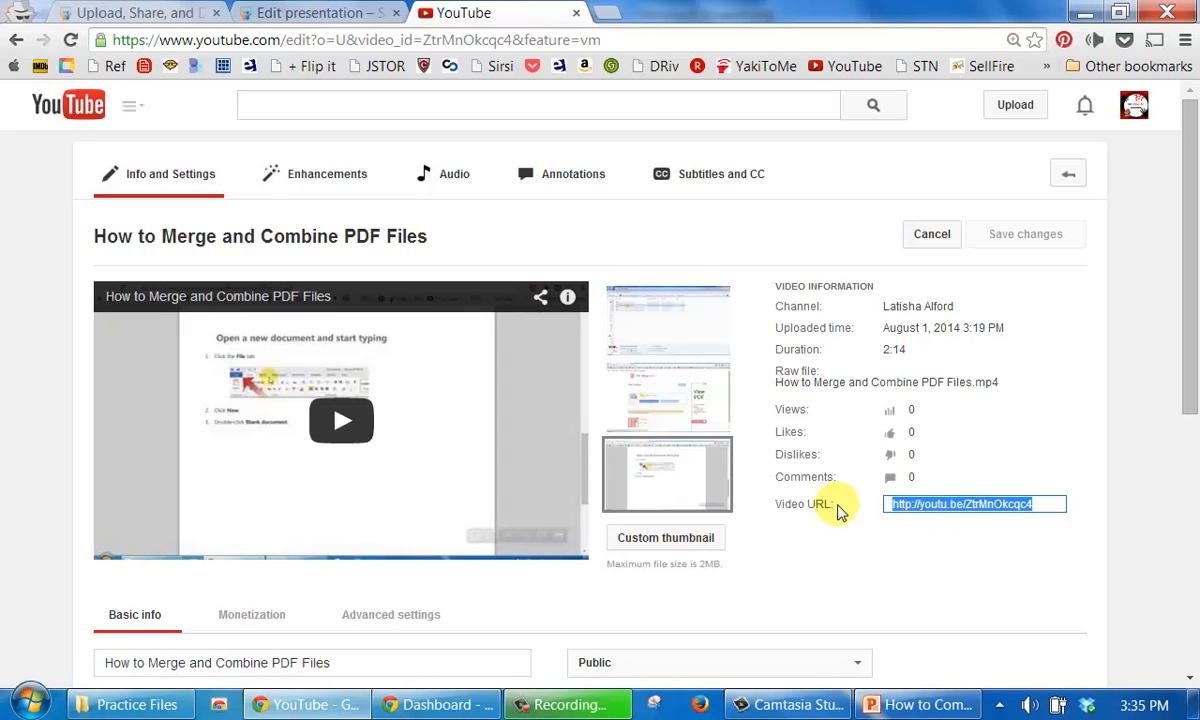
pyautogui.rightClick(907, 510)
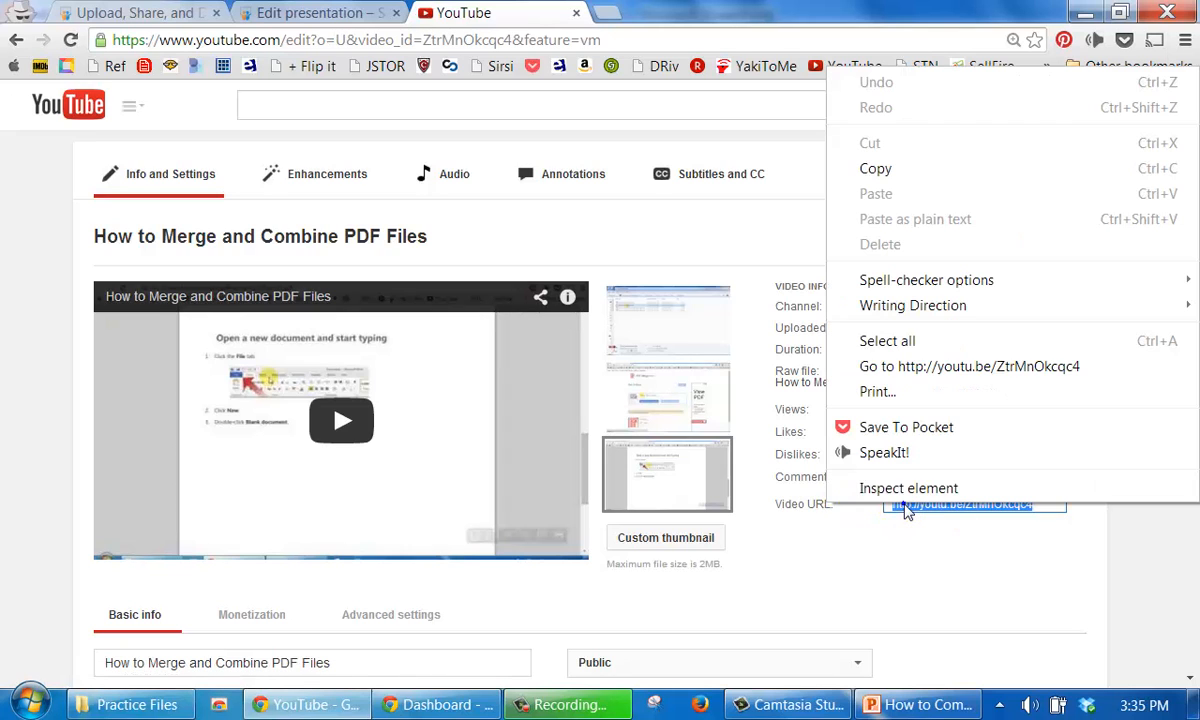
pyautogui.click(869, 175)
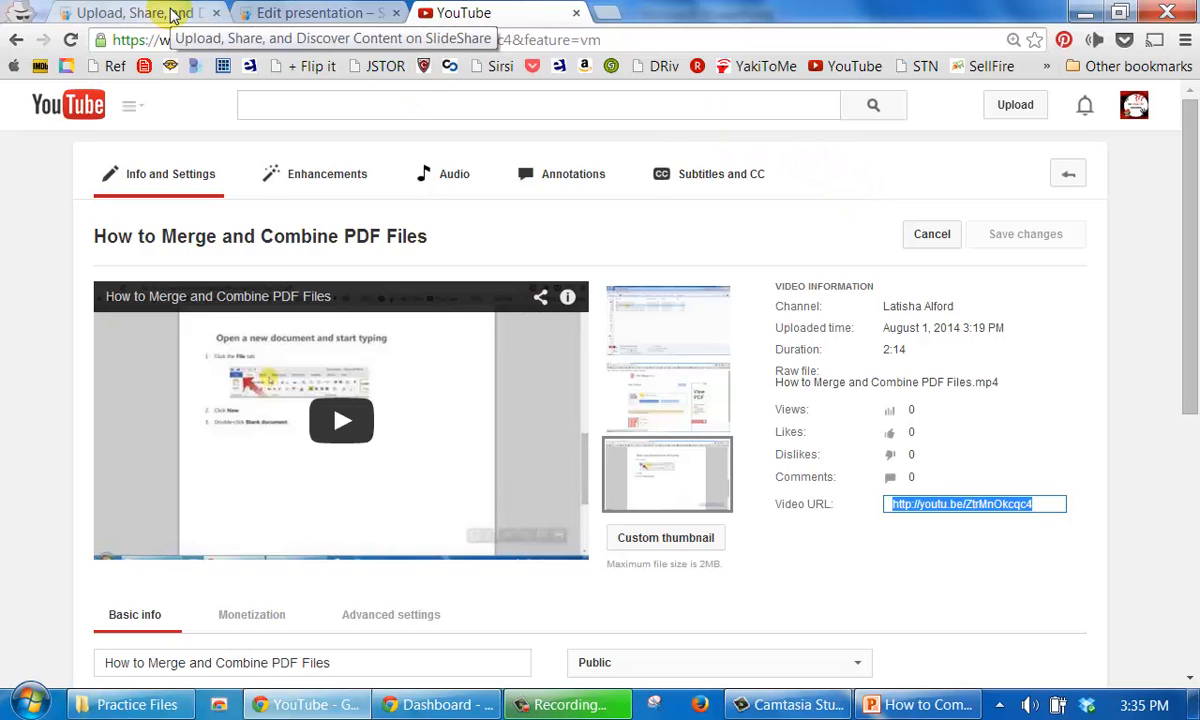
# - Return to the SlideShare presentation's edit page and paste the copied link as the YouTube video URL
pyautogui.click(291, 16)
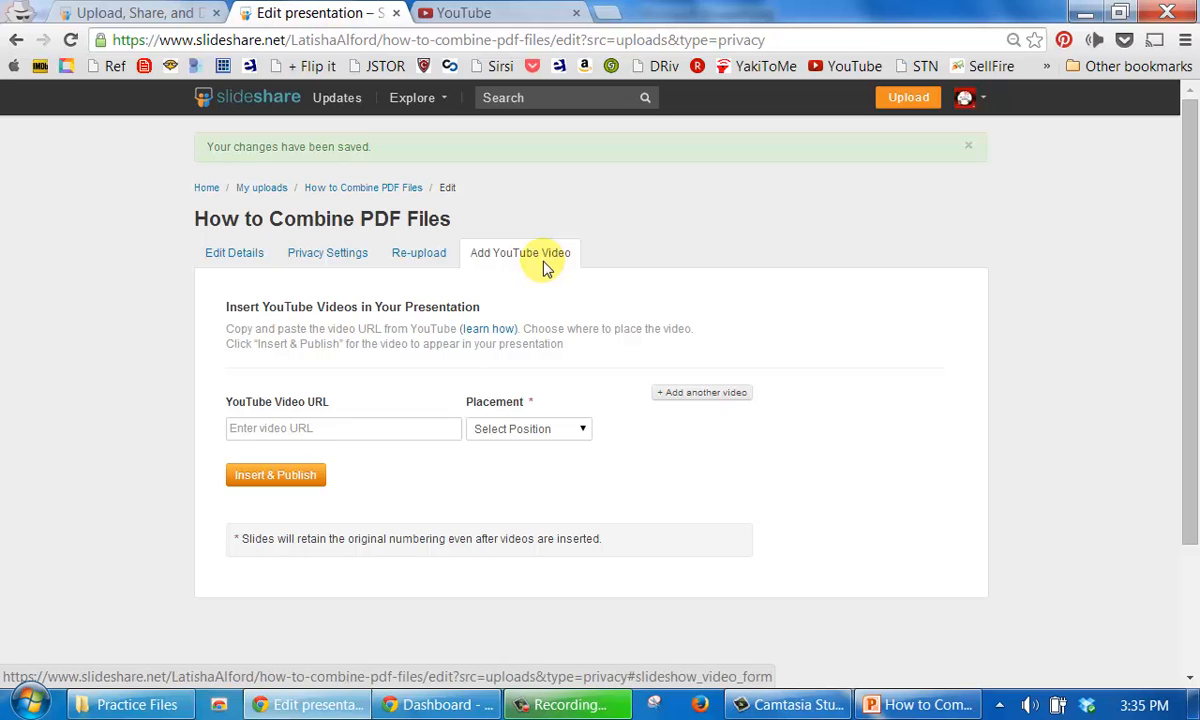
pyautogui.click(271, 427)
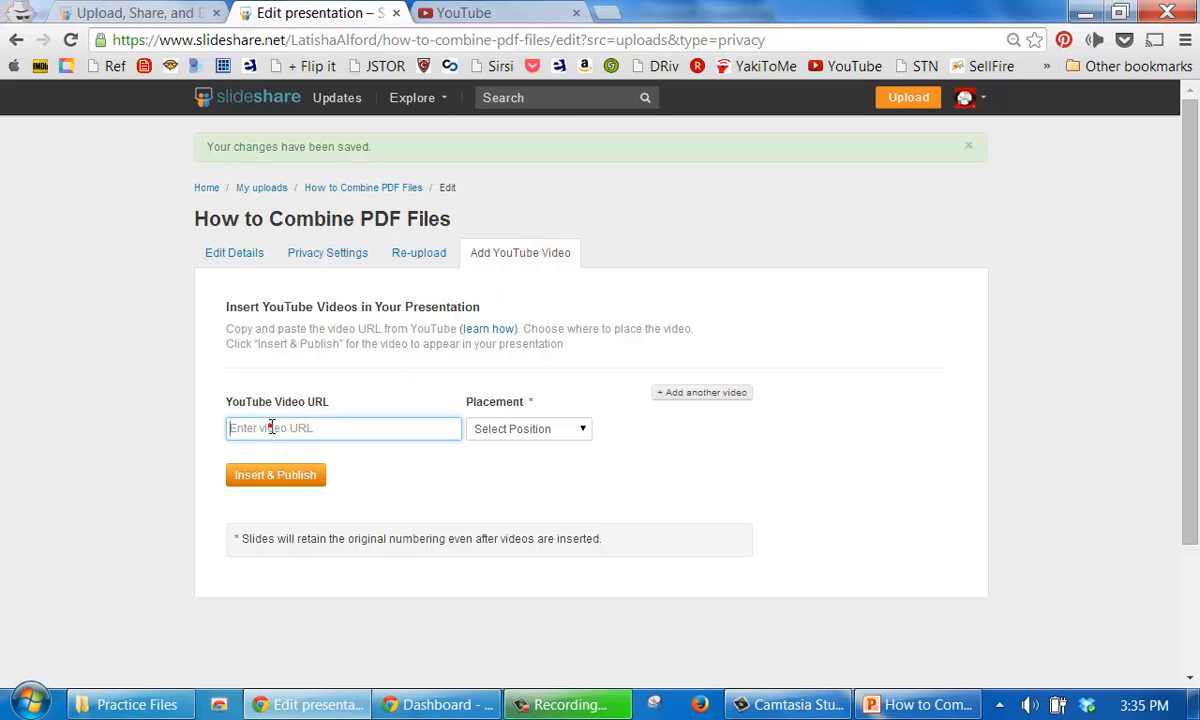
pyautogui.rightClick(271, 427)
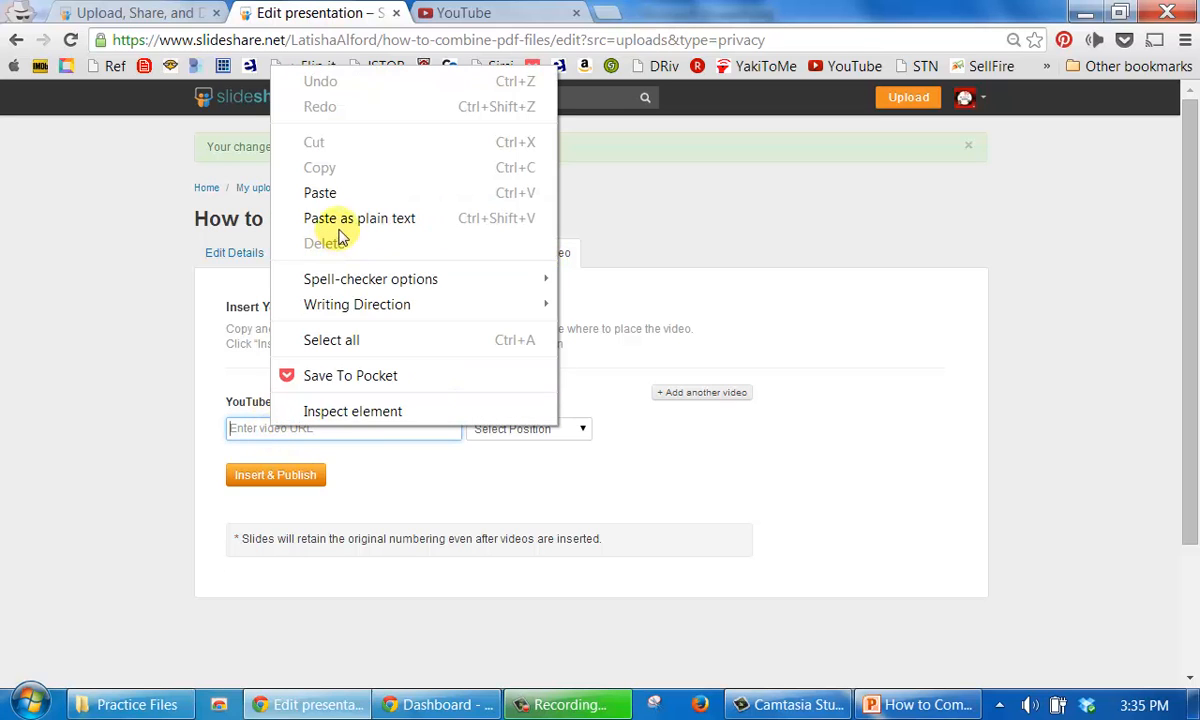
pyautogui.click(318, 192)
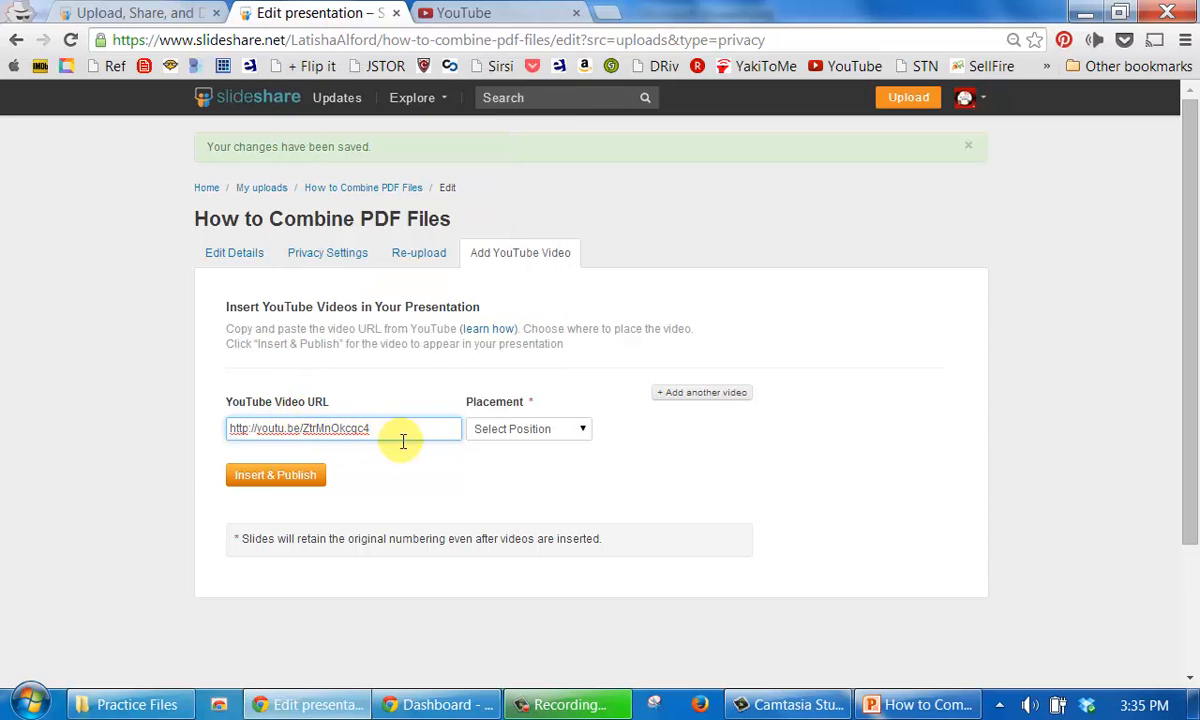
# - Set the video's placement to After Slide 1, insert and publish it, and review the list of inserted videos
pyautogui.click(496, 432)
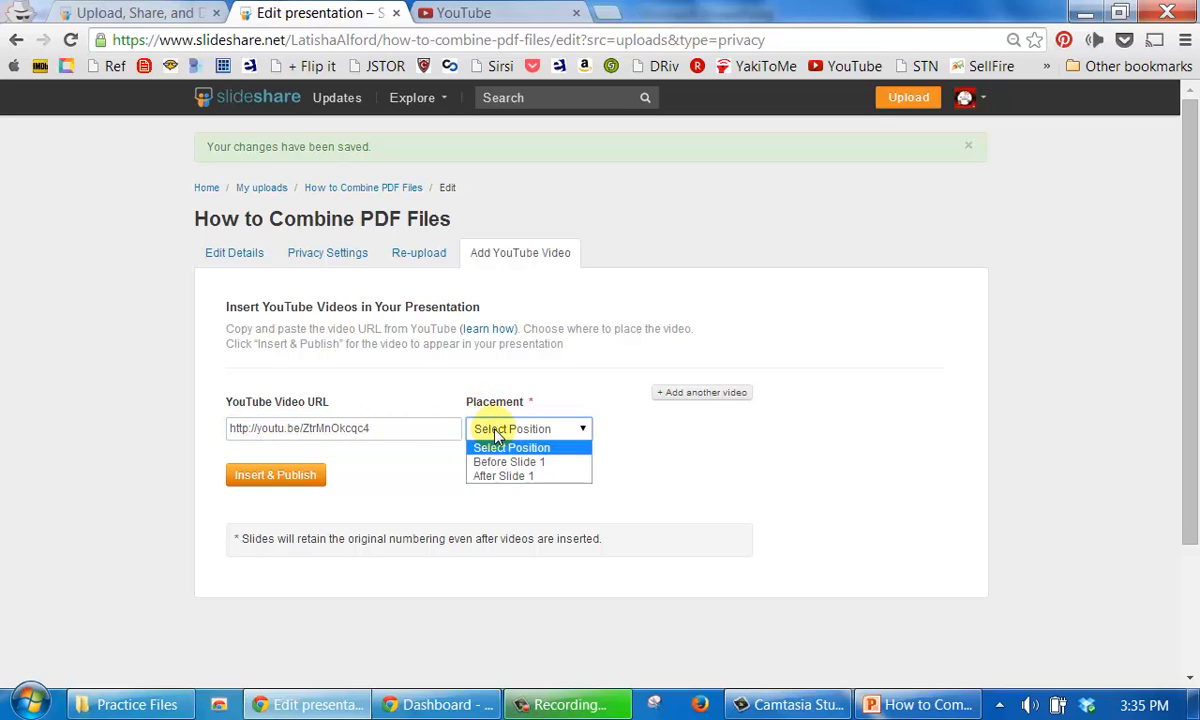
pyautogui.click(491, 477)
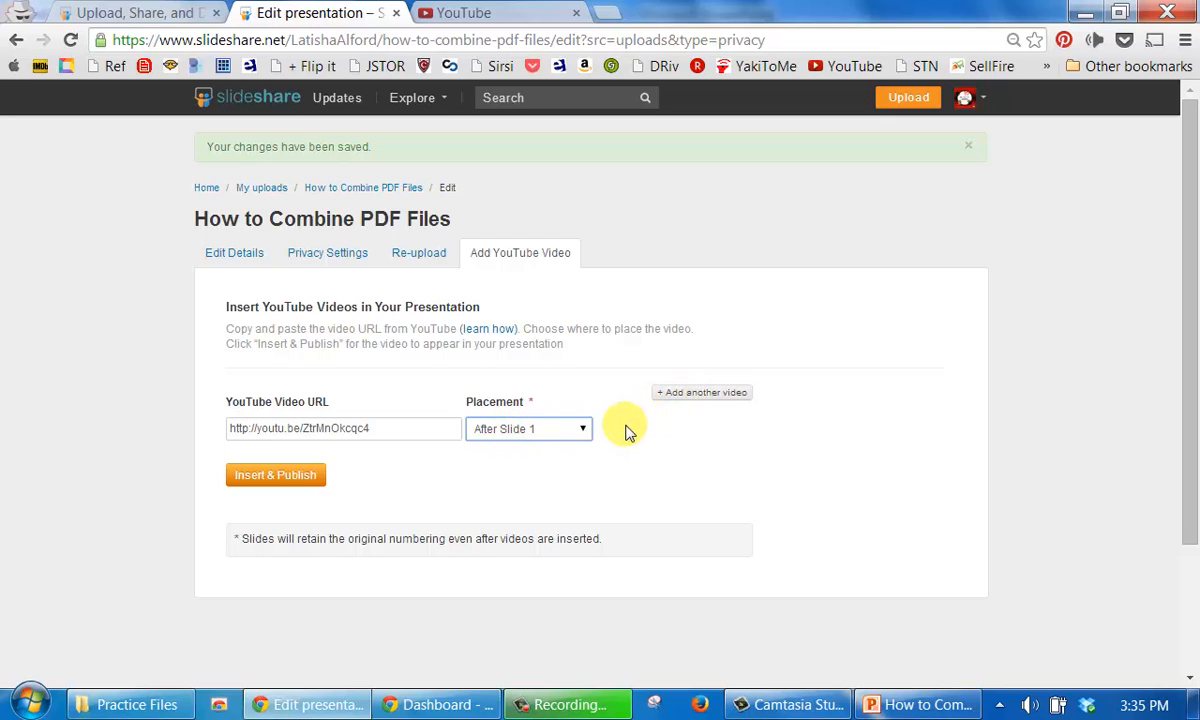
pyautogui.click(305, 478)
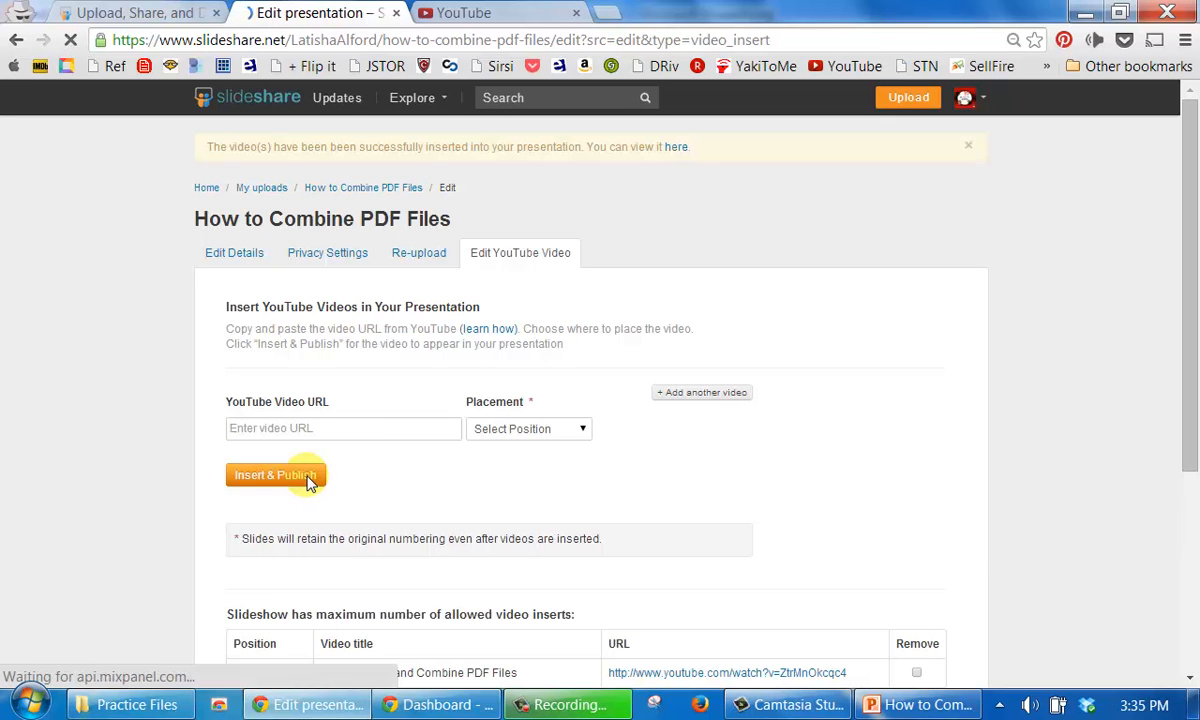
pyautogui.scroll(-2, 385, 392)
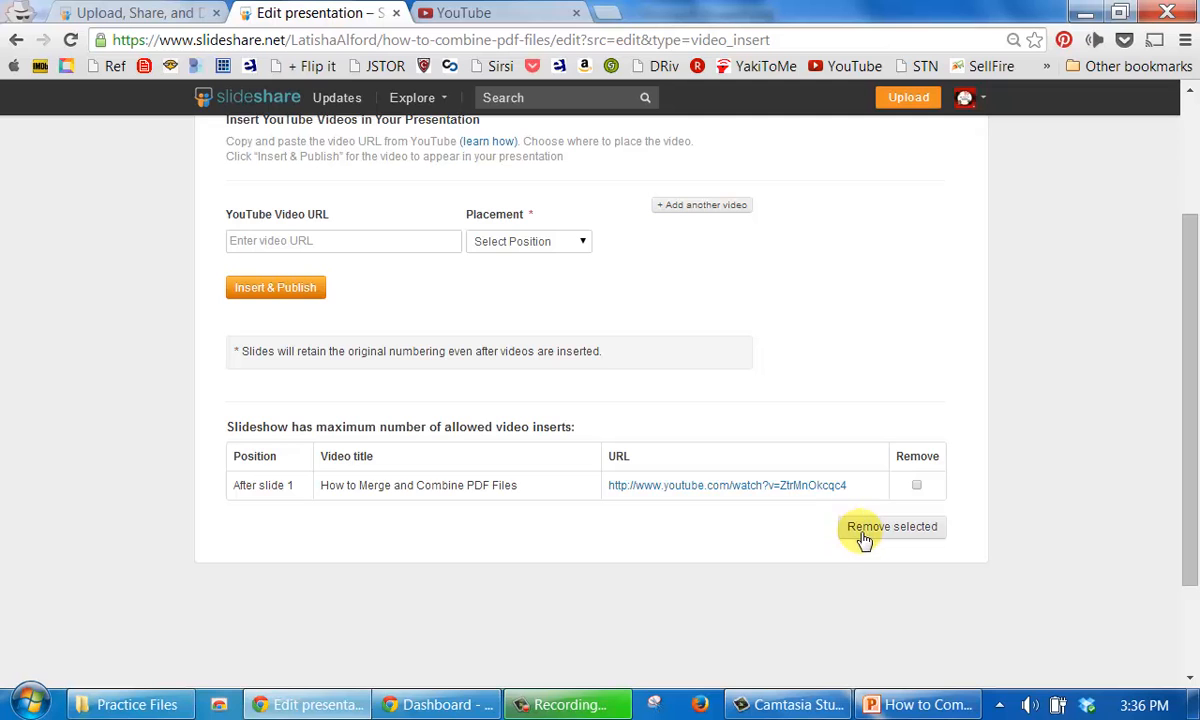
pyautogui.scroll(3, 702, 434)
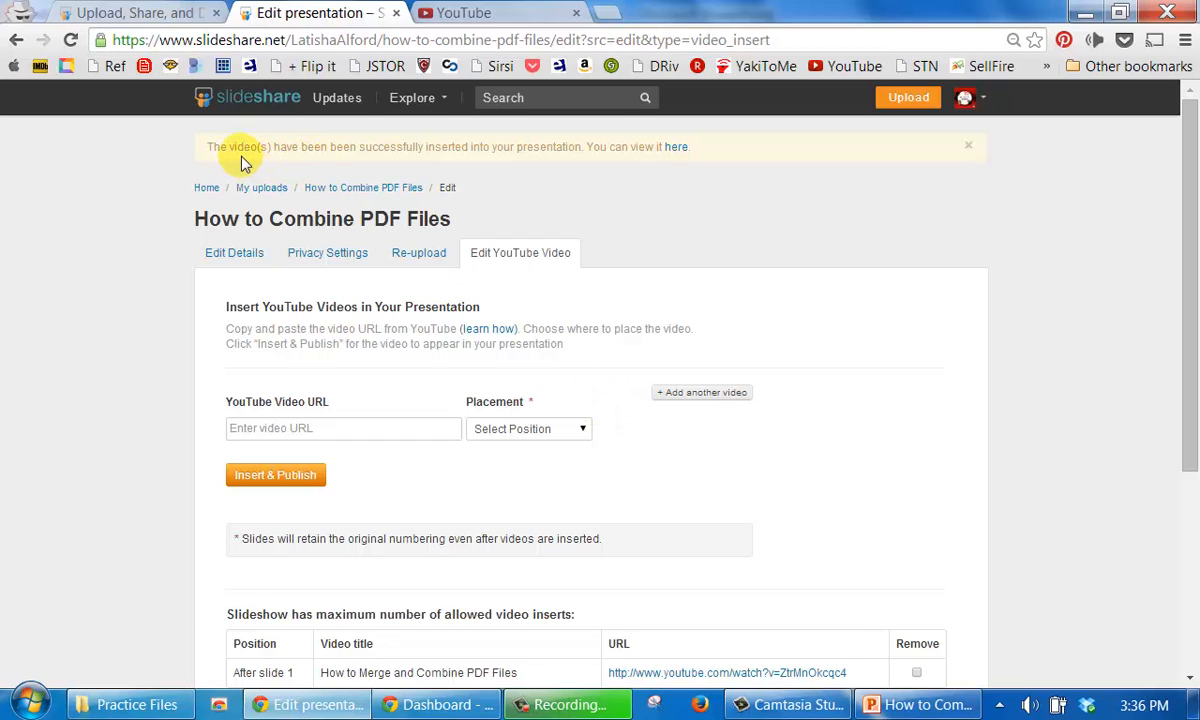
# - View the published presentation, reopen How to Combine PDF Files from My Uploads and advance to the video on slide 2
pyautogui.click(676, 150)
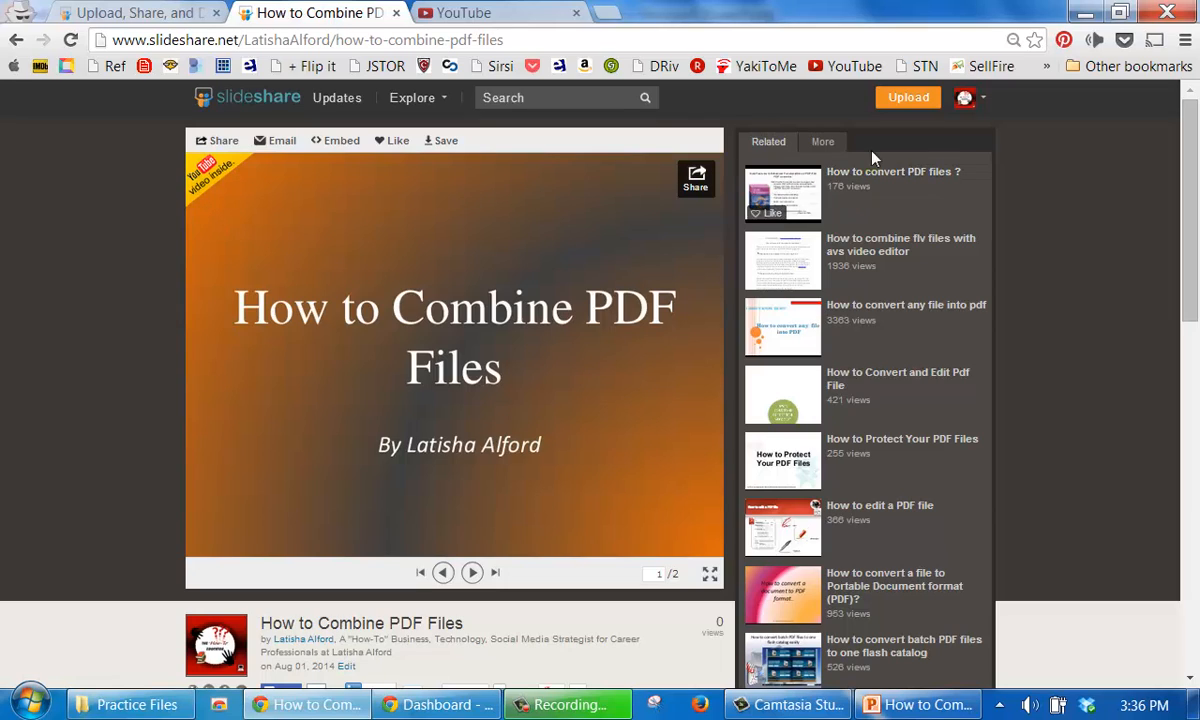
pyautogui.click(980, 104)
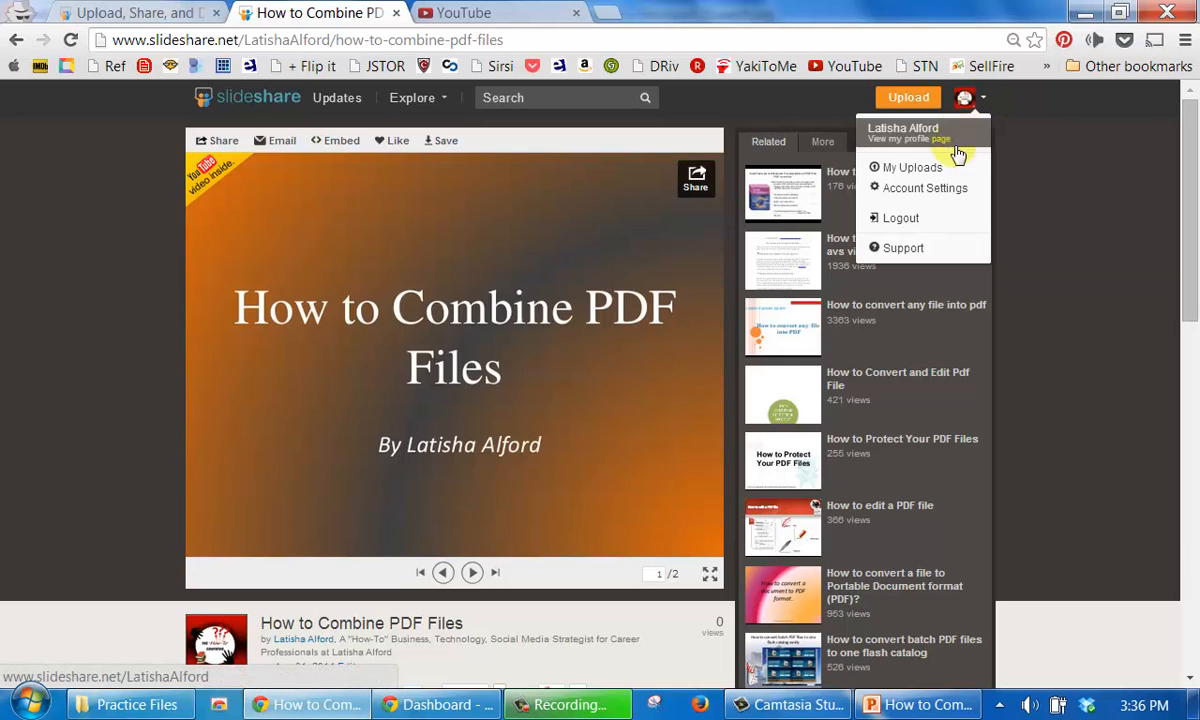
pyautogui.click(930, 170)
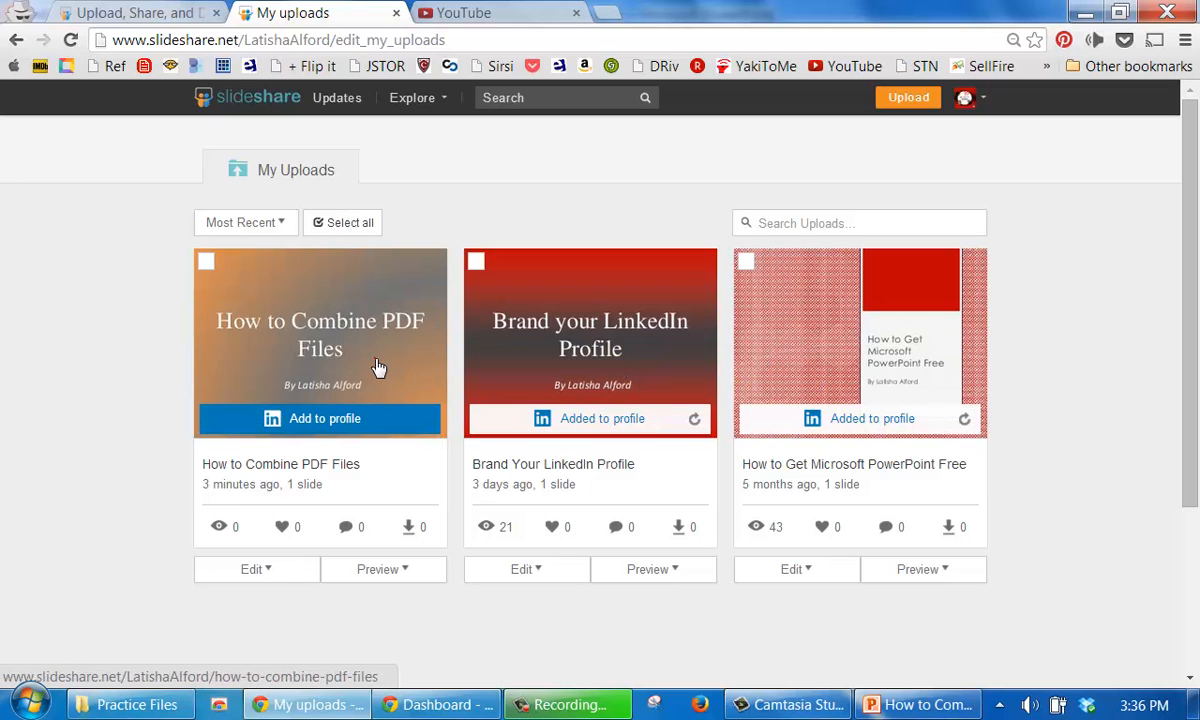
pyautogui.click(378, 368)
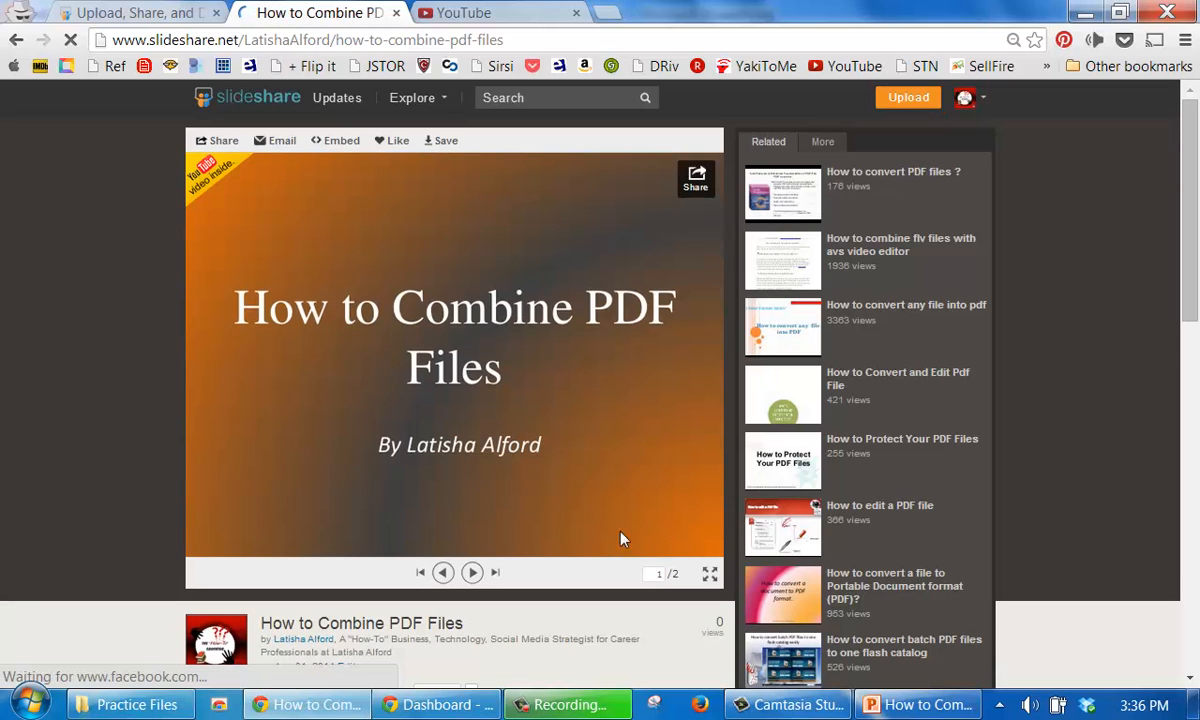
pyautogui.click(656, 574)
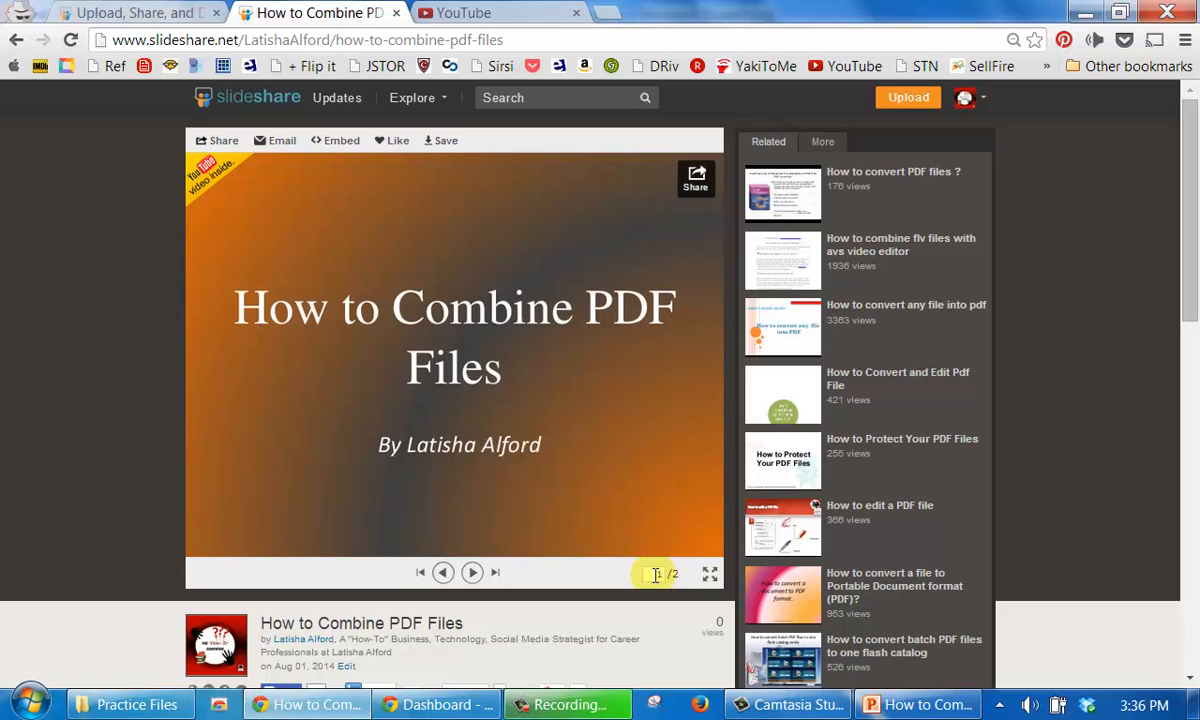
pyautogui.click(471, 577)
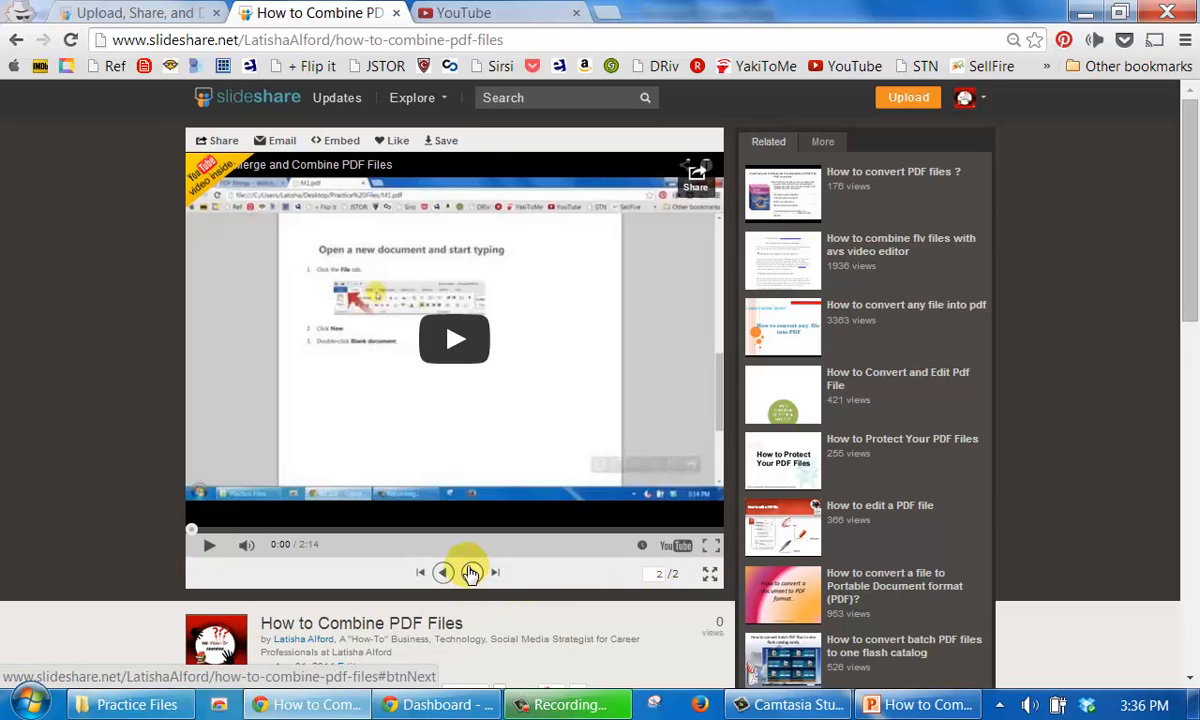